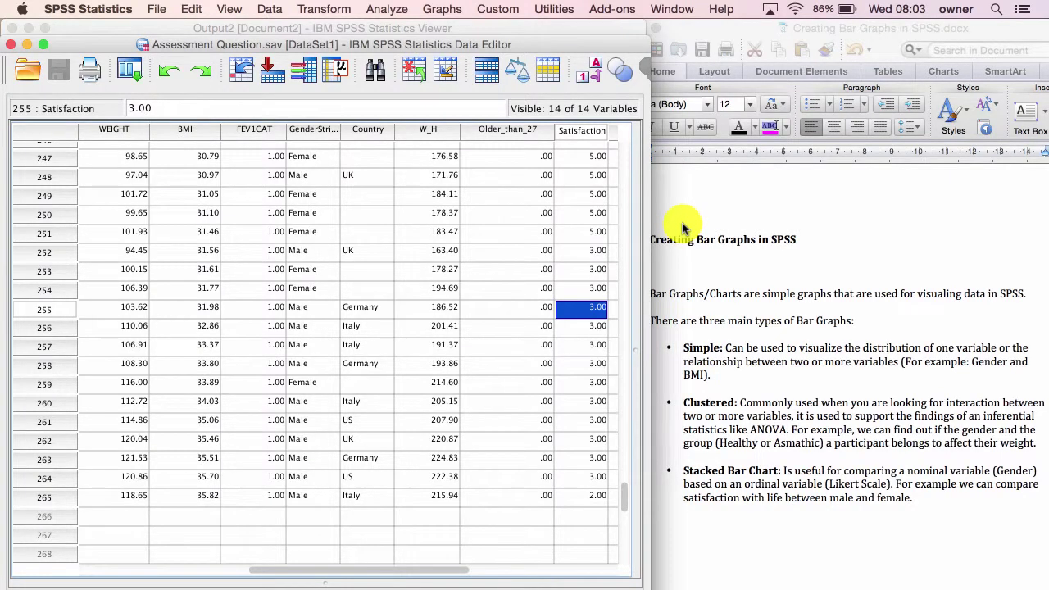
Step: Switch to the Output Viewer showing the Calculated BMI by Gender bar chart with 95% CI error bars
{"action": "left_click", "coordinate": [682, 228]}
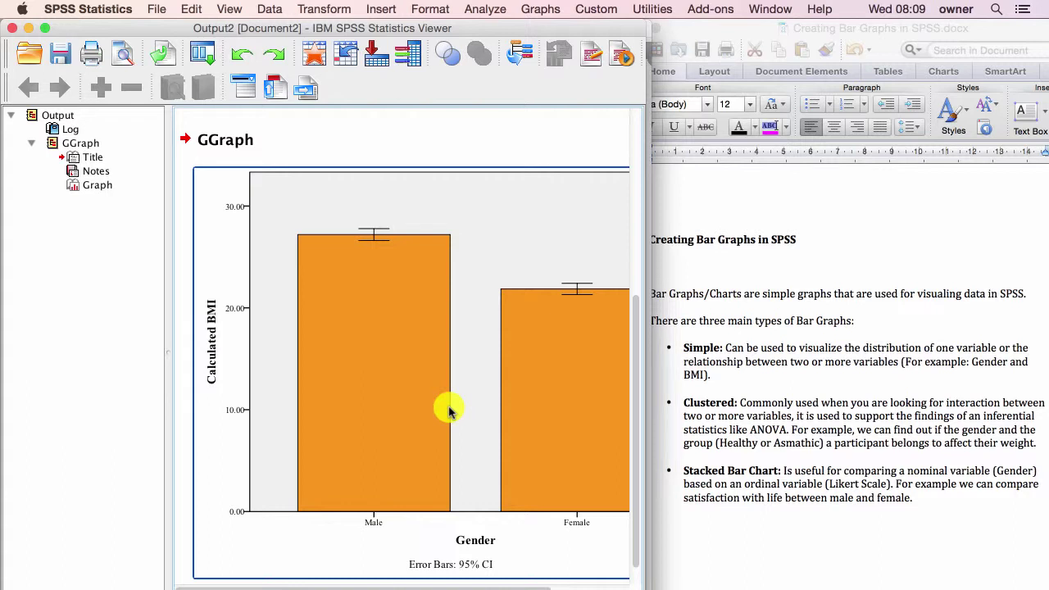
Step: Start a new Chart Builder definition from the Clustered Bar template
{"action": "left_click", "coordinate": [424, 155]}
{"action": "left_click", "coordinate": [539, 8]}
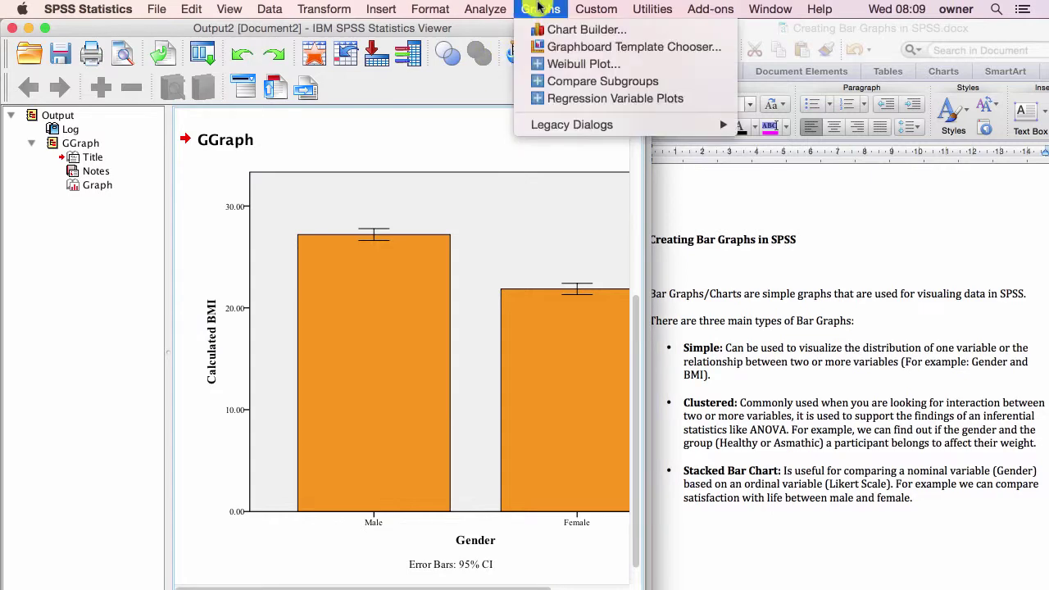
{"action": "left_click", "coordinate": [565, 31]}
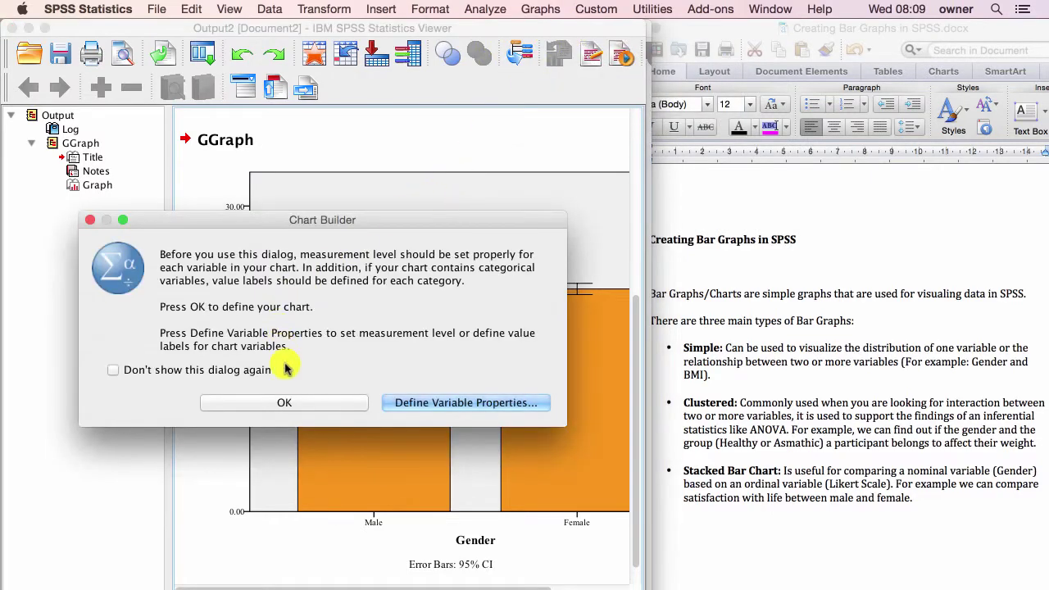
{"action": "left_click", "coordinate": [283, 402]}
{"action": "left_click_drag", "start_coordinate": [244, 385], "coordinate": [311, 157]}
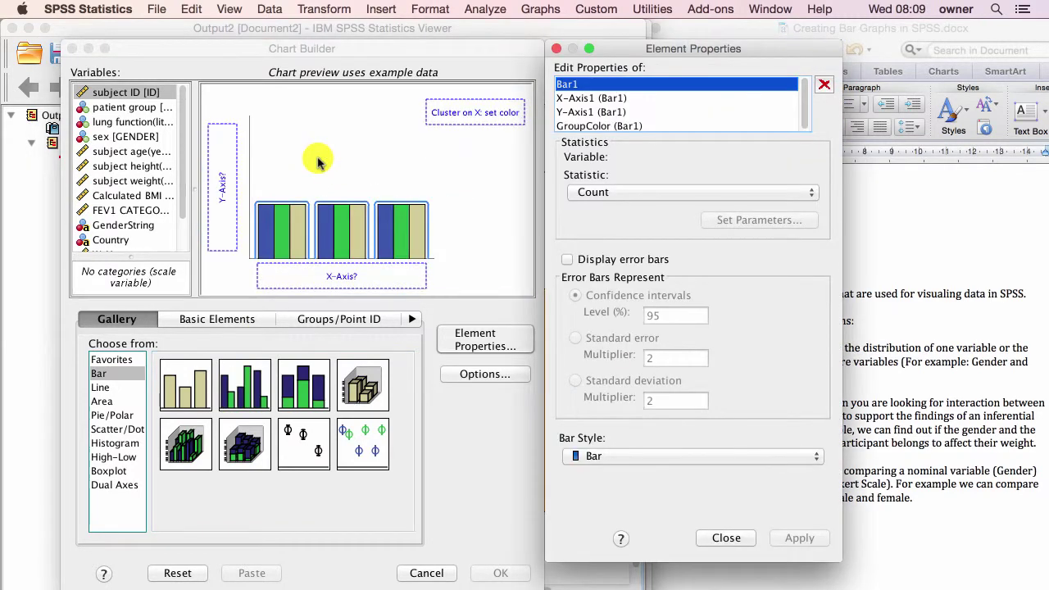
Step: Assign patient group to the X-axis, sex to Cluster, and mean subject weight to the Y-axis
{"action": "left_click_drag", "start_coordinate": [125, 136], "coordinate": [303, 275]}
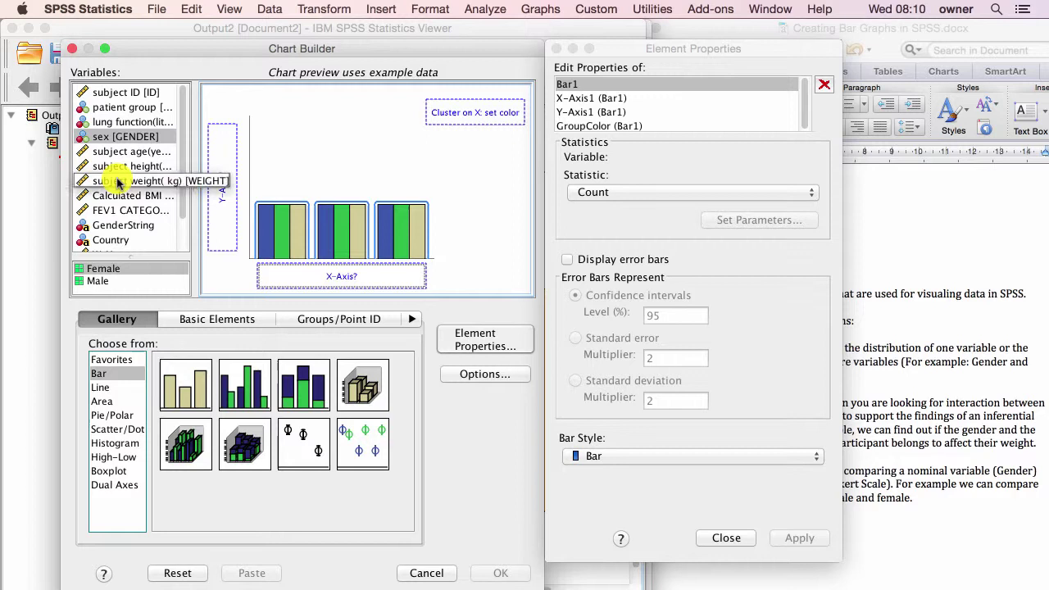
{"action": "left_click_drag", "start_coordinate": [123, 107], "coordinate": [300, 268]}
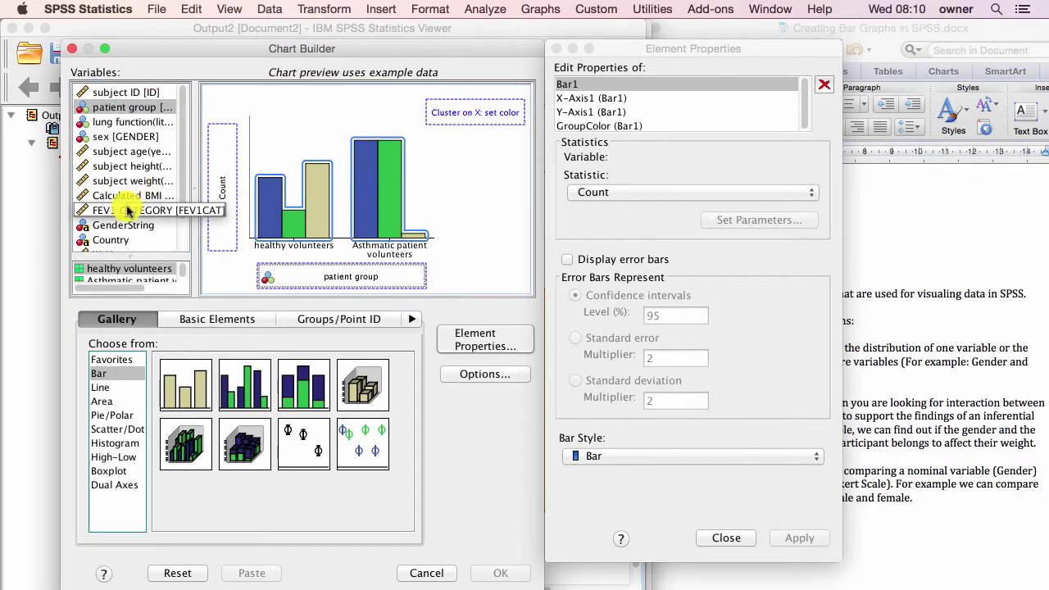
{"action": "left_click", "coordinate": [112, 139]}
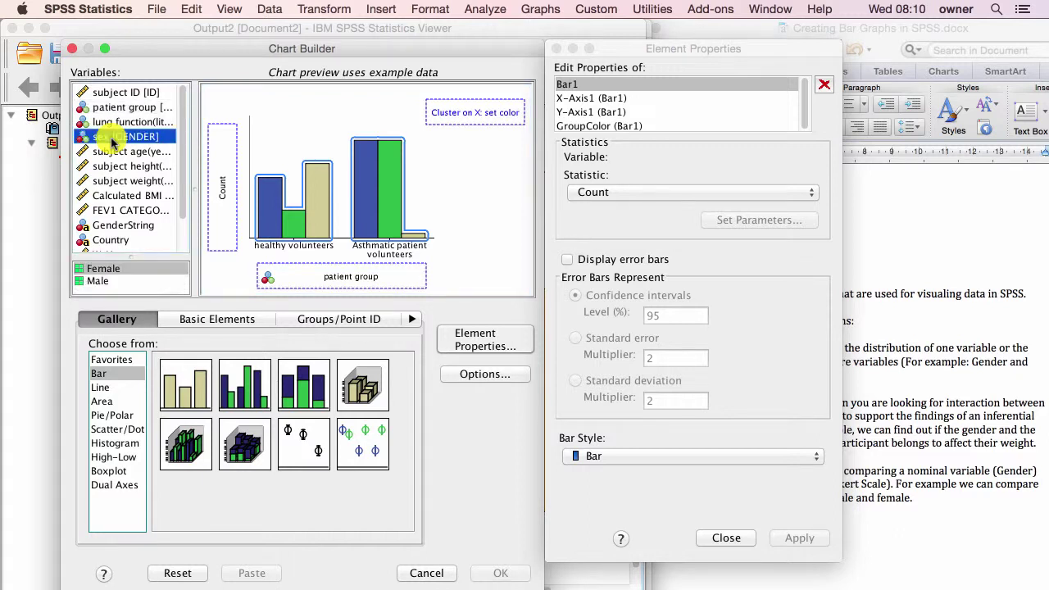
{"action": "left_click_drag", "start_coordinate": [113, 141], "coordinate": [464, 113]}
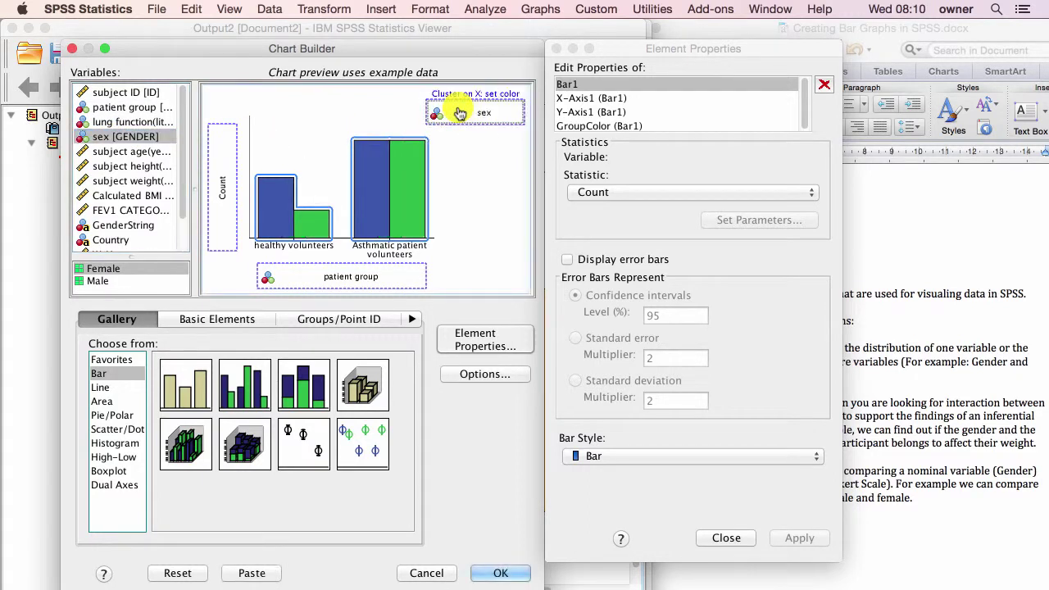
{"action": "left_click", "coordinate": [122, 184]}
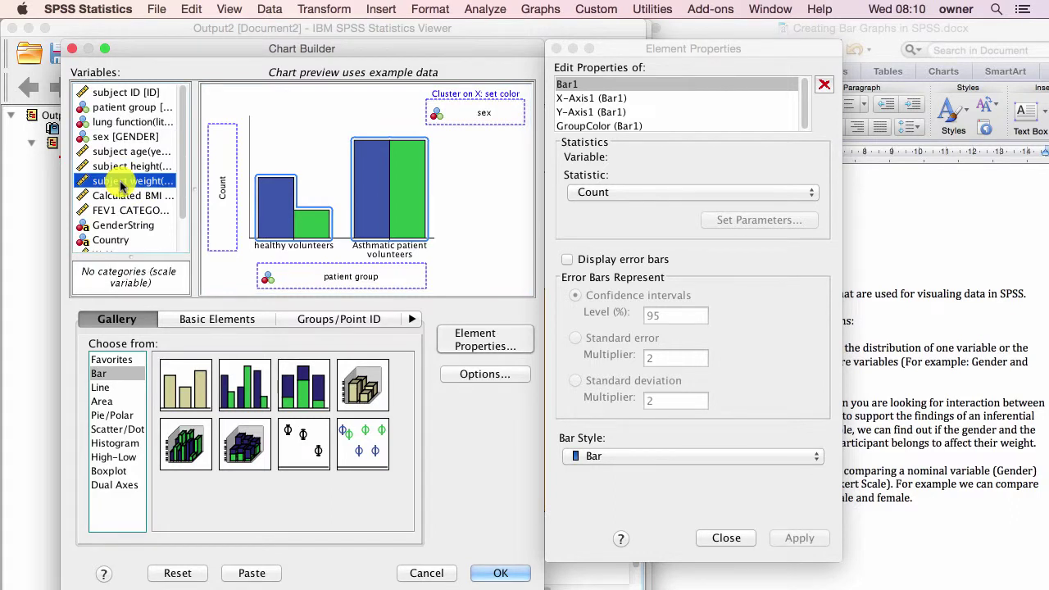
{"action": "left_click_drag", "start_coordinate": [122, 183], "coordinate": [215, 168]}
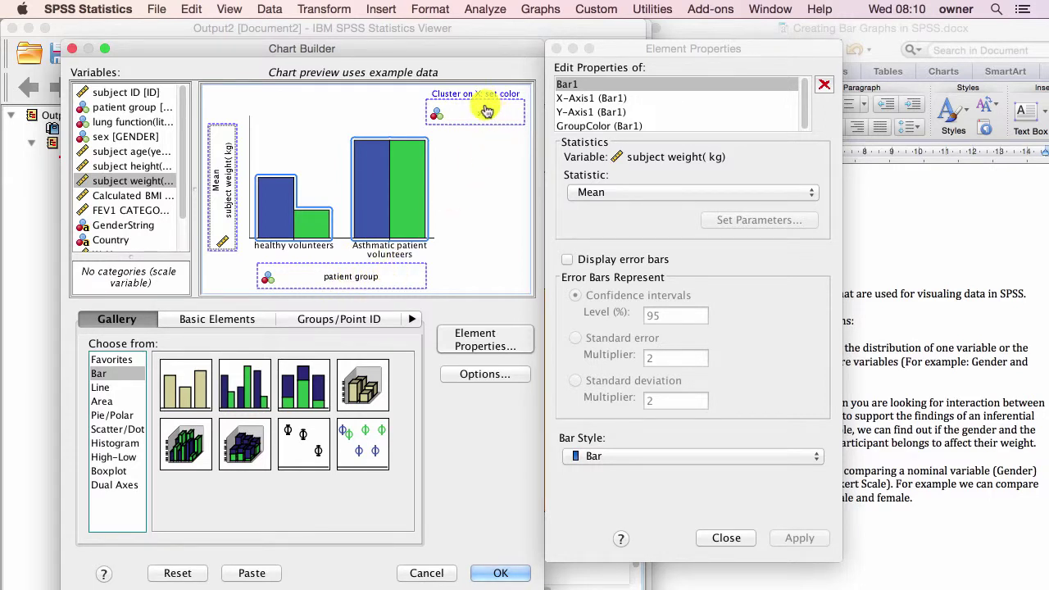
{"action": "mouse_move", "coordinate": [483, 113]}
{"action": "left_mouse_down"}
{"action": "mouse_move", "coordinate": [485, 127]}
{"action": "mouse_move", "coordinate": [331, 209]}
{"action": "mouse_move", "coordinate": [258, 184]}
{"action": "mouse_move", "coordinate": [227, 192]}
{"action": "left_mouse_up"}
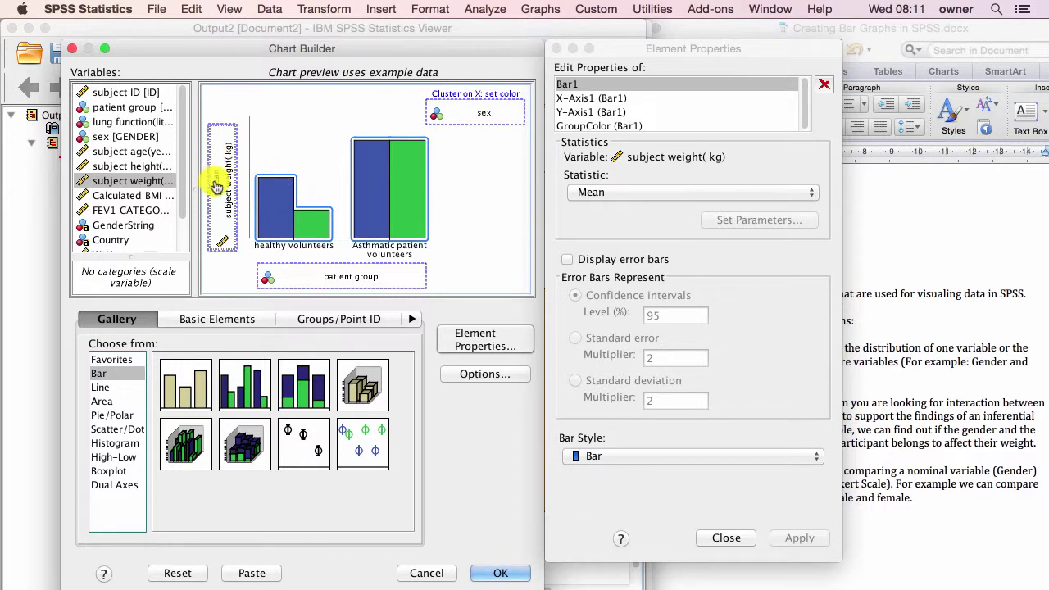
Step: Leave the bar statistic at Mean and show the patient group X-axis properties
{"action": "left_click", "coordinate": [588, 195]}
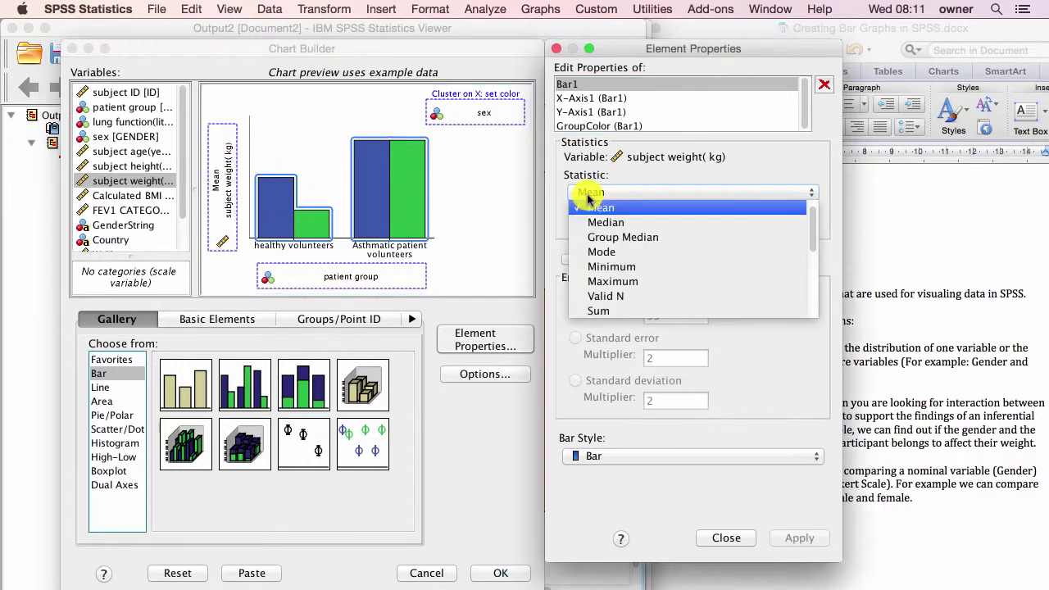
{"action": "scroll", "coordinate": [597, 279], "scroll_direction": "down", "scroll_amount": 5}
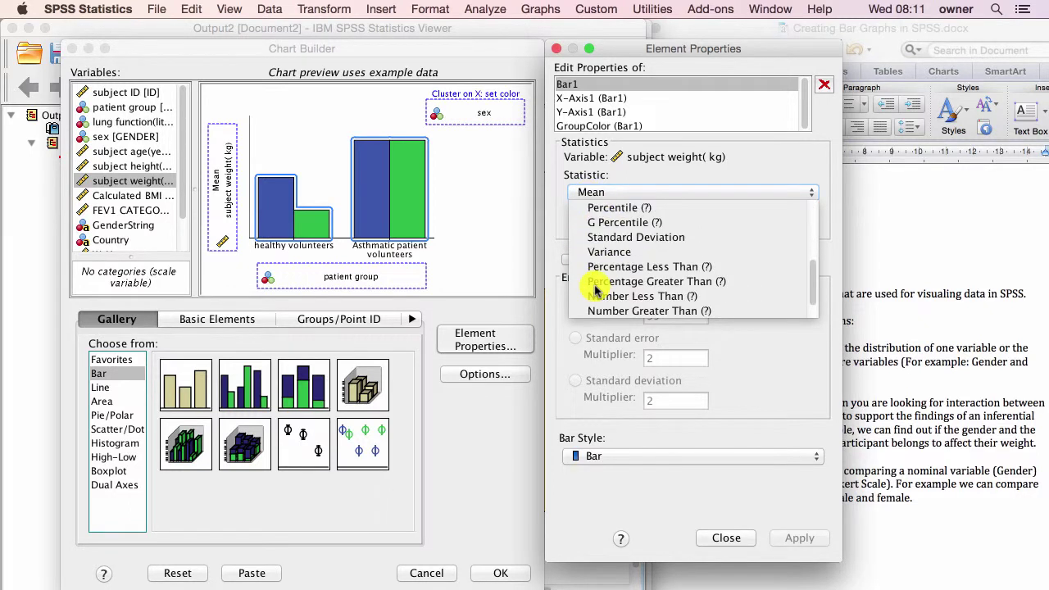
{"action": "scroll", "coordinate": [597, 279], "scroll_direction": "up", "scroll_amount": 5}
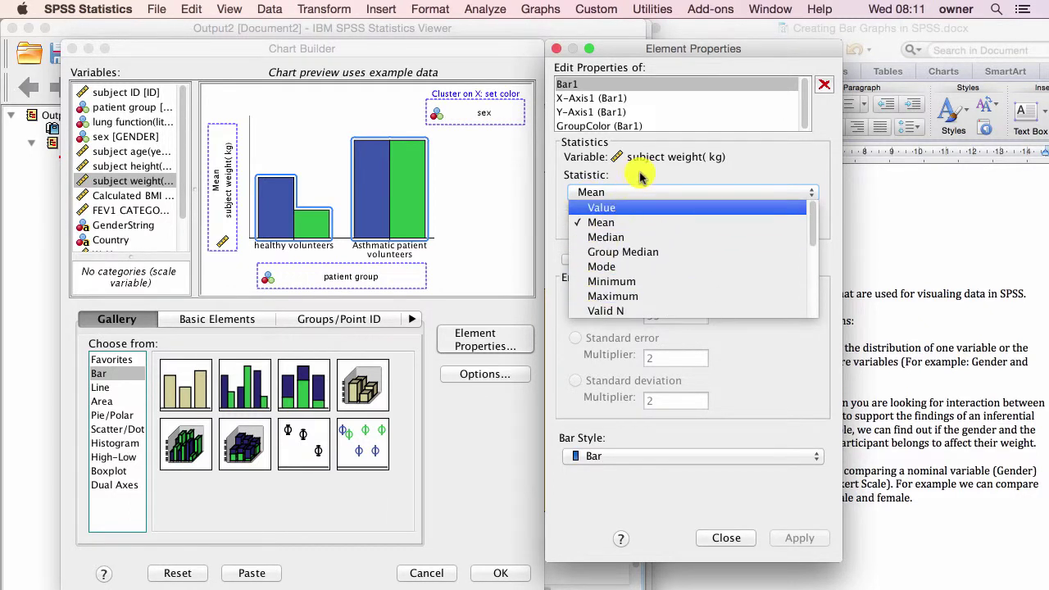
{"action": "left_click", "coordinate": [598, 216]}
{"action": "left_click", "coordinate": [598, 98]}
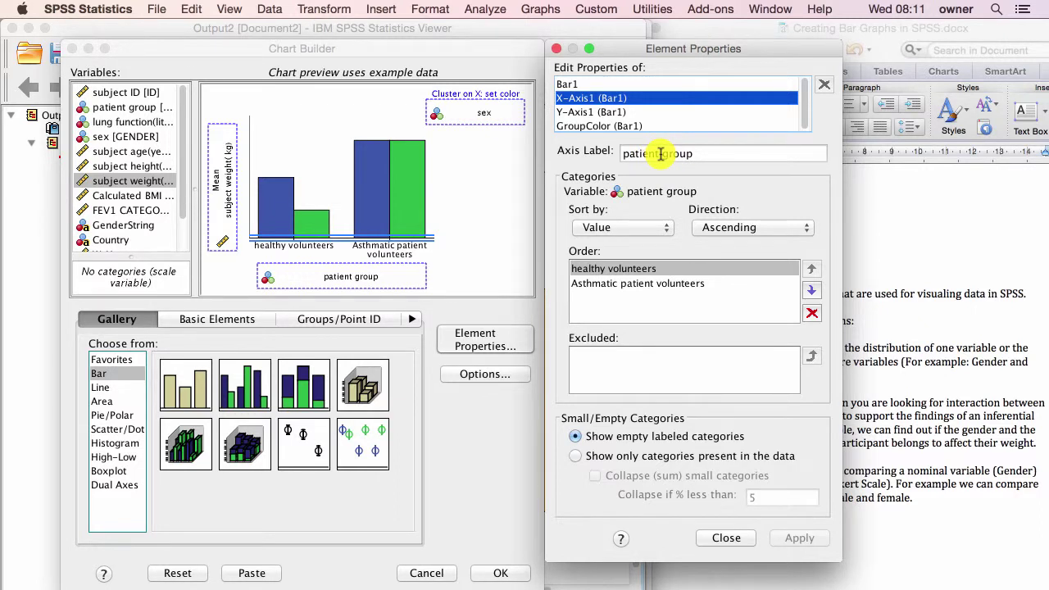
Step: Shorten the X-axis label and remove 'Mean' and 'subject' from the weight Y-axis label
{"action": "left_click", "coordinate": [661, 154]}
{"action": "key", "text": "BackSpace"}
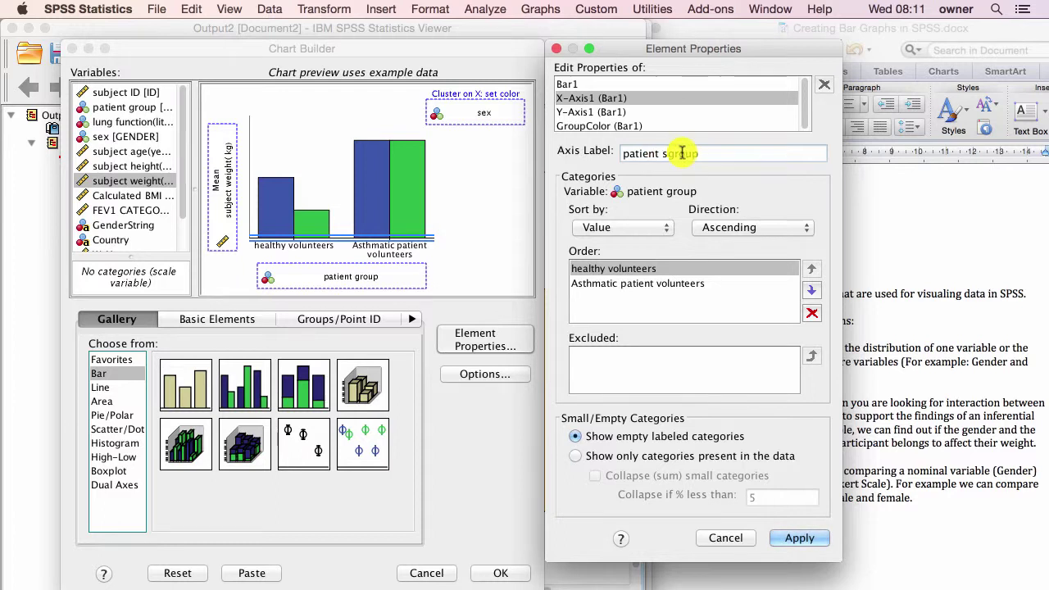
{"action": "key", "text": "BackSpace"}
{"action": "key", "text": "BackSpace"}
{"action": "key", "text": "BackSpace"}
{"action": "key", "text": "BackSpace"}
{"action": "key", "text": "BackSpace"}
{"action": "type", "text": "g"}
{"action": "left_click", "coordinate": [596, 111]}
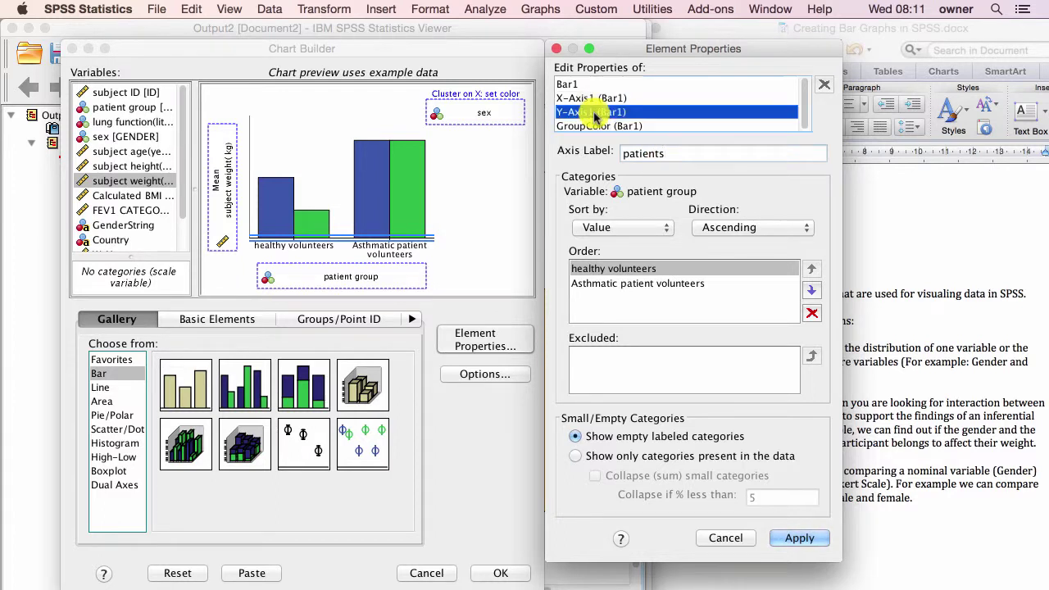
{"action": "left_click", "coordinate": [901, 344]}
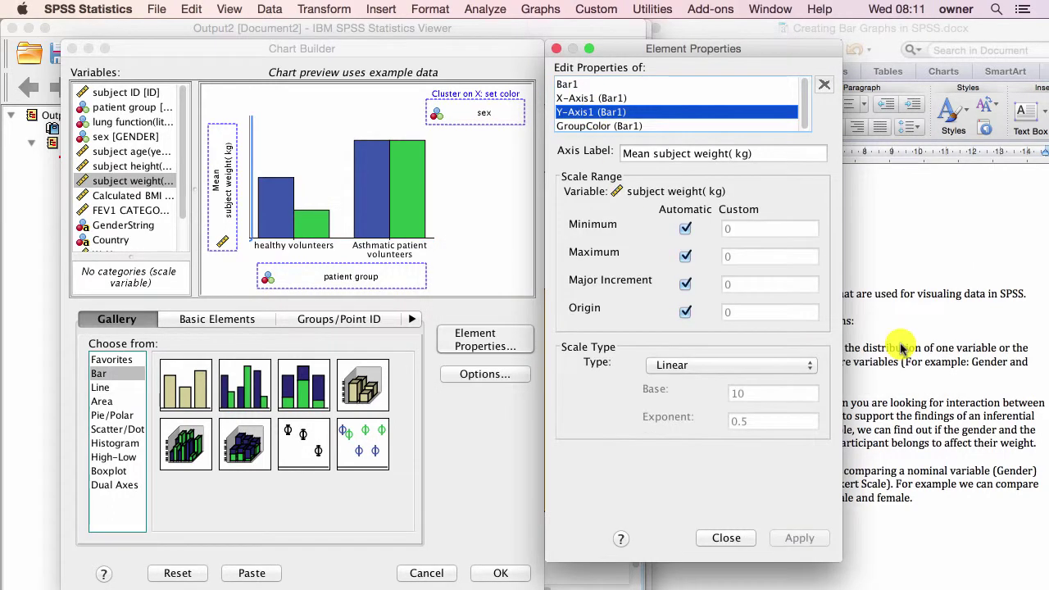
{"action": "left_click", "coordinate": [694, 154]}
{"action": "key", "text": "BackSpace"}
{"action": "key", "text": "BackSpace"}
{"action": "key", "text": "BackSpace"}
{"action": "key", "text": "BackSpace"}
{"action": "key", "text": "BackSpace"}
{"action": "key", "text": "BackSpace"}
{"action": "key", "text": "BackSpace"}
{"action": "key", "text": "BackSpace"}
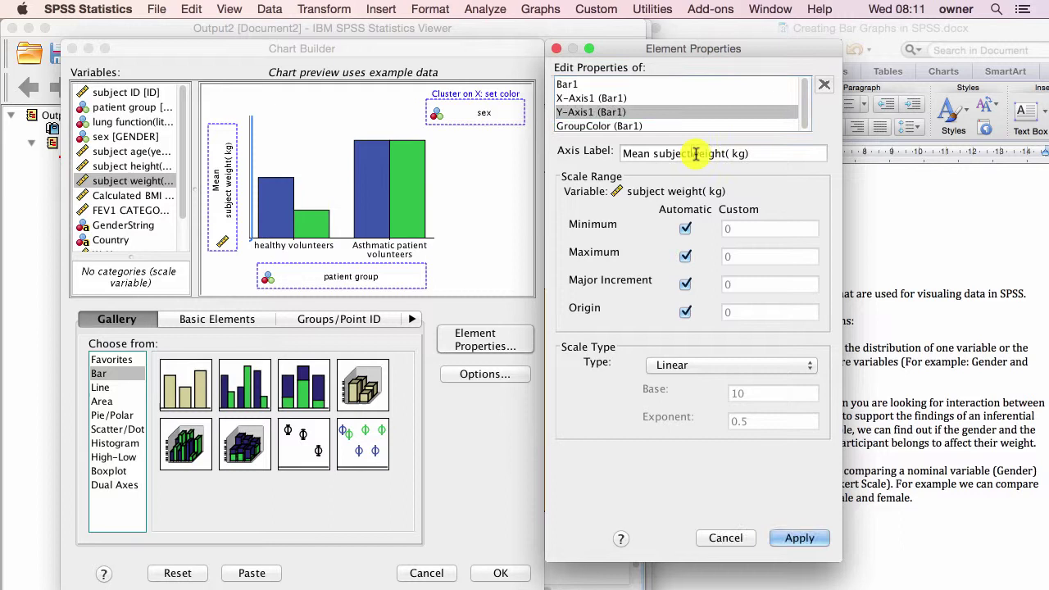
{"action": "key", "text": "BackSpace"}
{"action": "key", "text": "BackSpace"}
{"action": "key", "text": "BackSpace"}
{"action": "key", "text": "BackSpace"}
{"action": "key", "text": "BackSpace"}
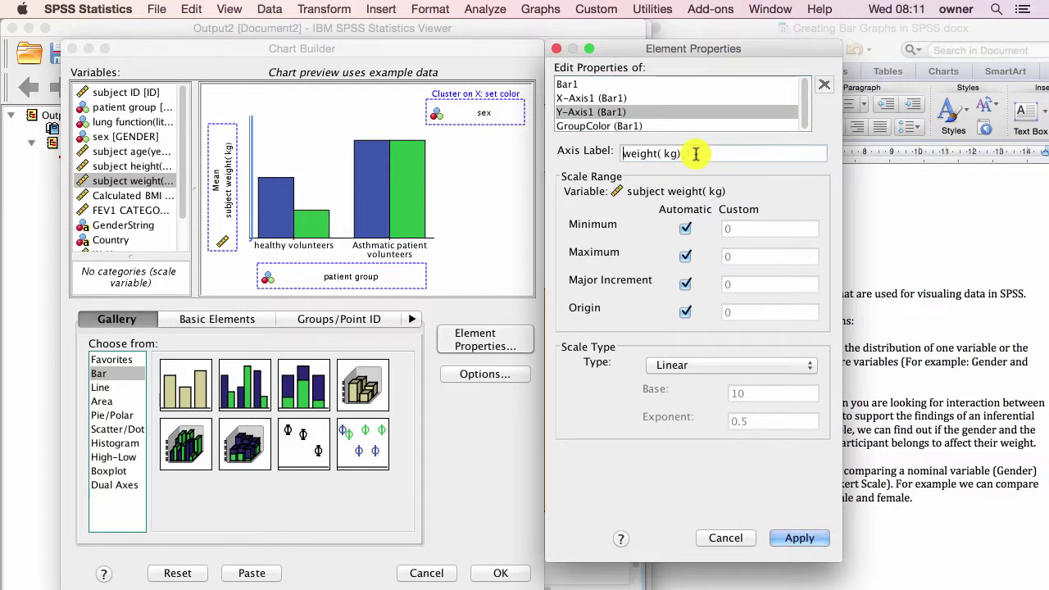
{"action": "left_click", "coordinate": [795, 538]}
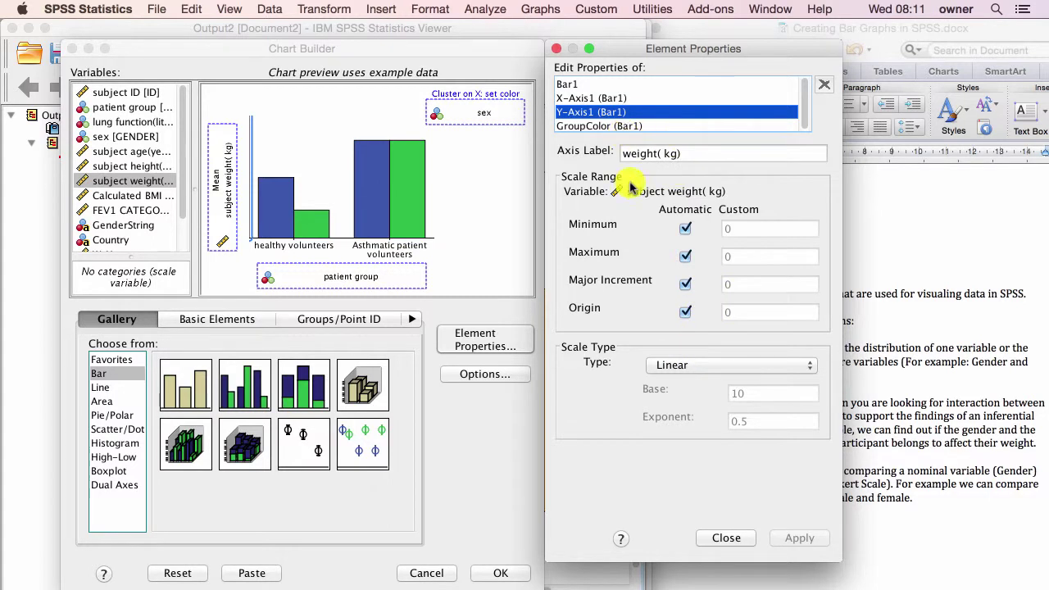
Step: Title the sex legend 'Gender' and generate the clustered bar chart
{"action": "left_click", "coordinate": [575, 124]}
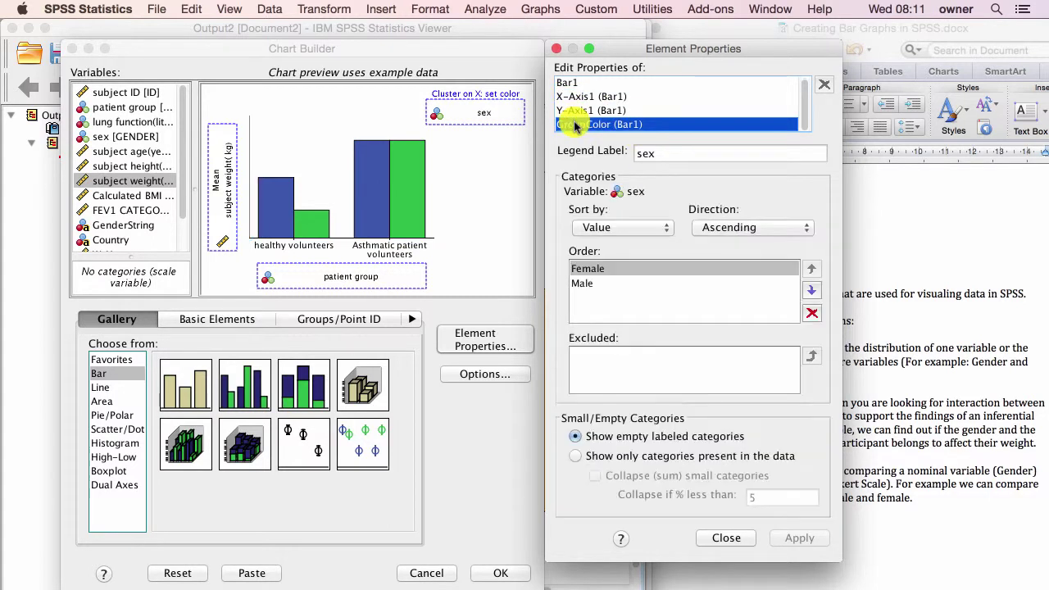
{"action": "double_click", "coordinate": [655, 151]}
{"action": "key", "text": "BackSpace"}
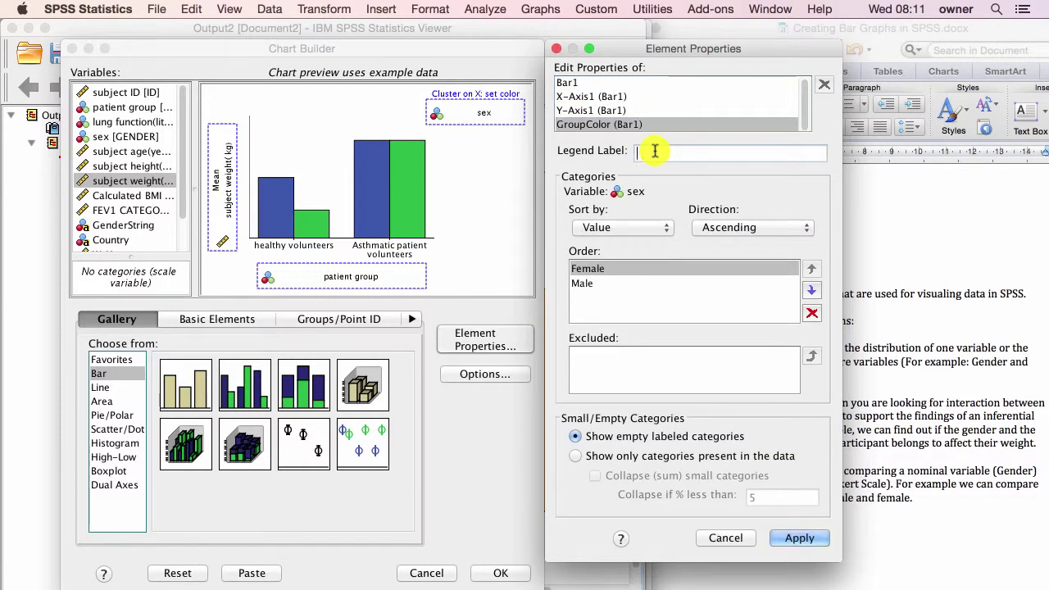
{"action": "type", "text": "Gender"}
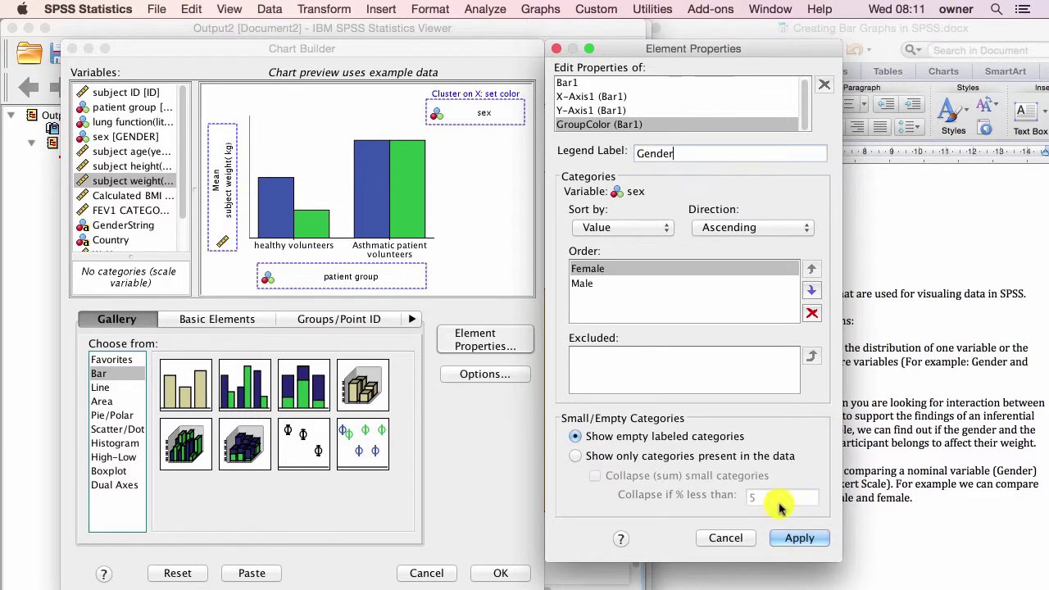
{"action": "left_click", "coordinate": [796, 537]}
{"action": "left_click", "coordinate": [726, 538]}
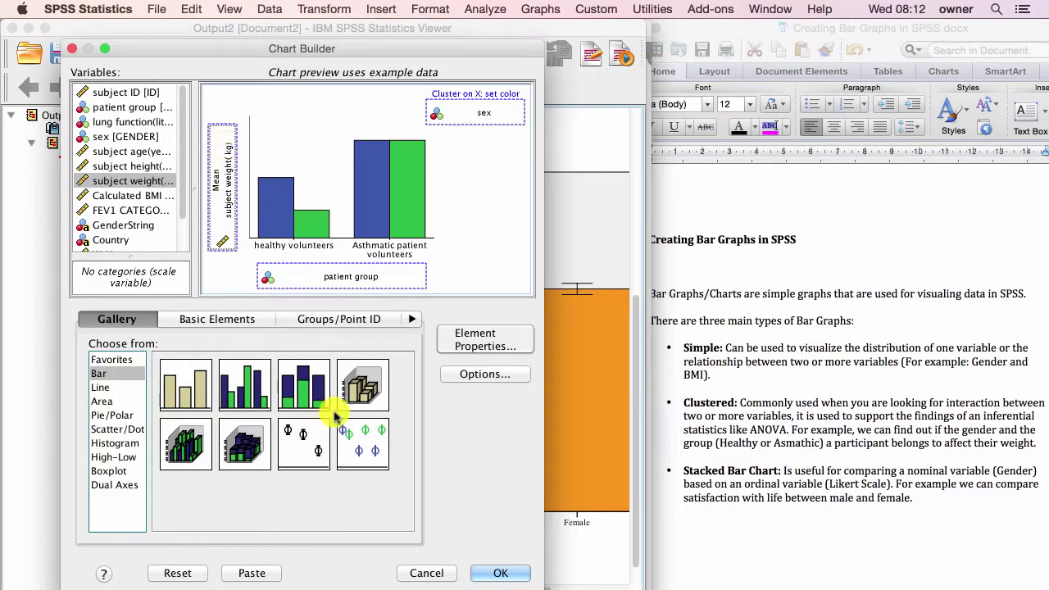
{"action": "left_click", "coordinate": [488, 576]}
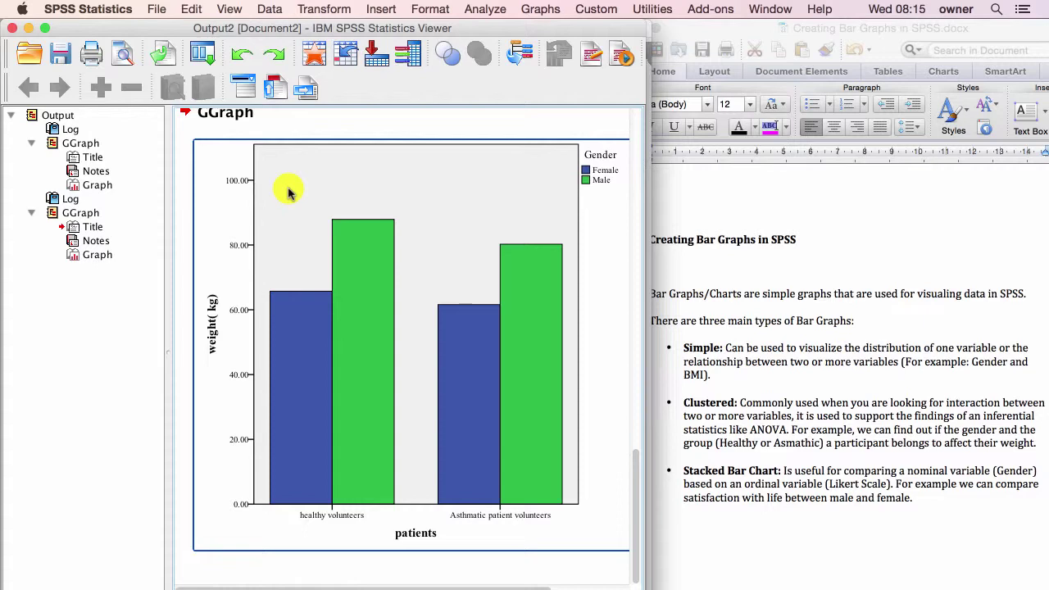
Step: Reopen Chart Builder, reset the old definition, and start from the Stacked Bar template
{"action": "left_click", "coordinate": [535, 10]}
{"action": "left_click", "coordinate": [557, 29]}
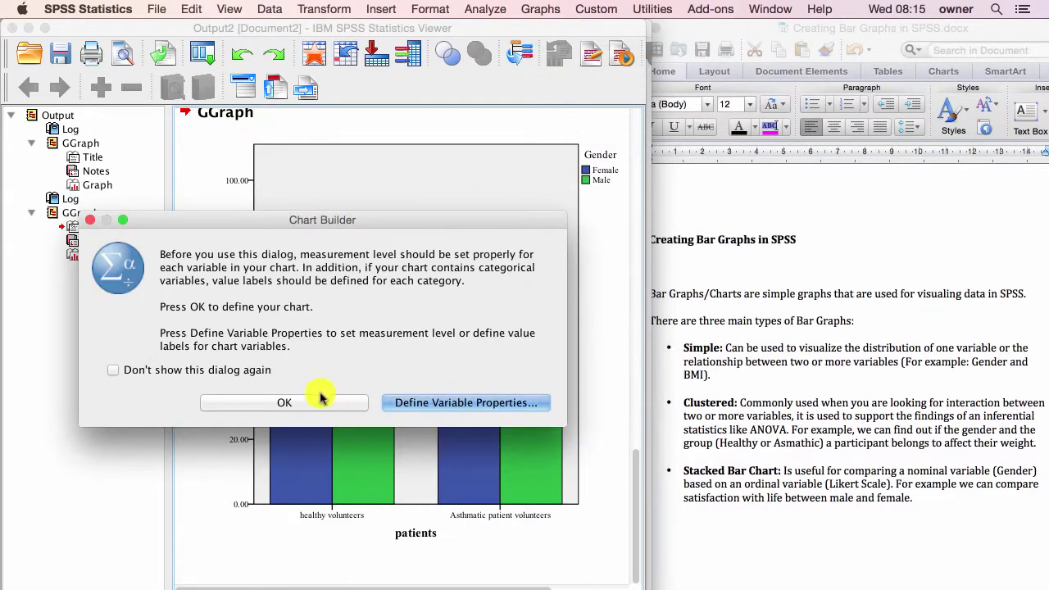
{"action": "left_click", "coordinate": [272, 405]}
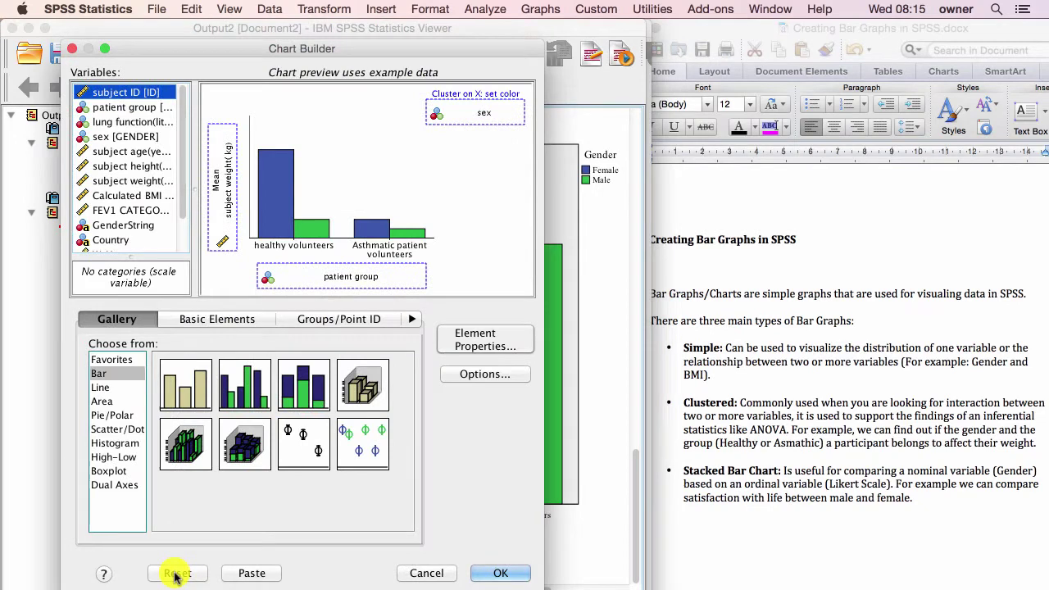
{"action": "left_click", "coordinate": [176, 573]}
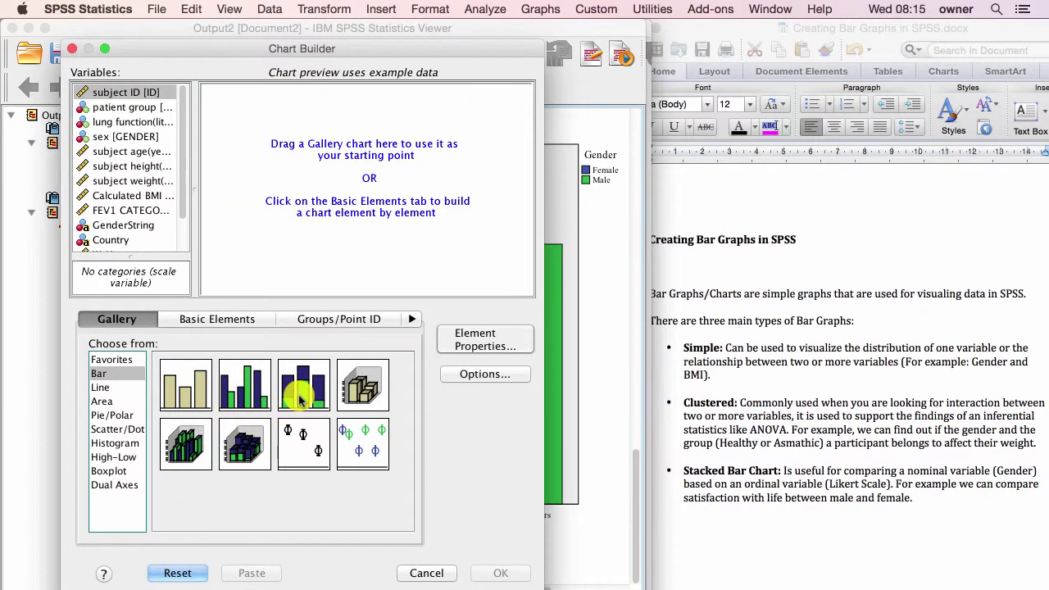
{"action": "left_click_drag", "start_coordinate": [300, 397], "coordinate": [329, 198]}
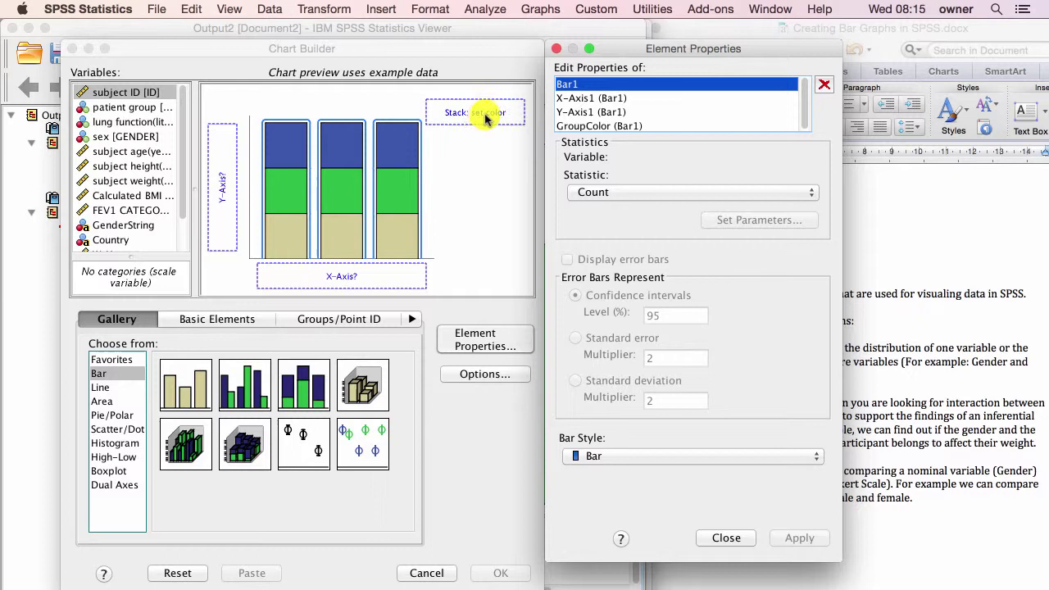
{"action": "left_click", "coordinate": [182, 158]}
{"action": "scroll", "coordinate": [173, 188], "scroll_direction": "down", "scroll_amount": 3}
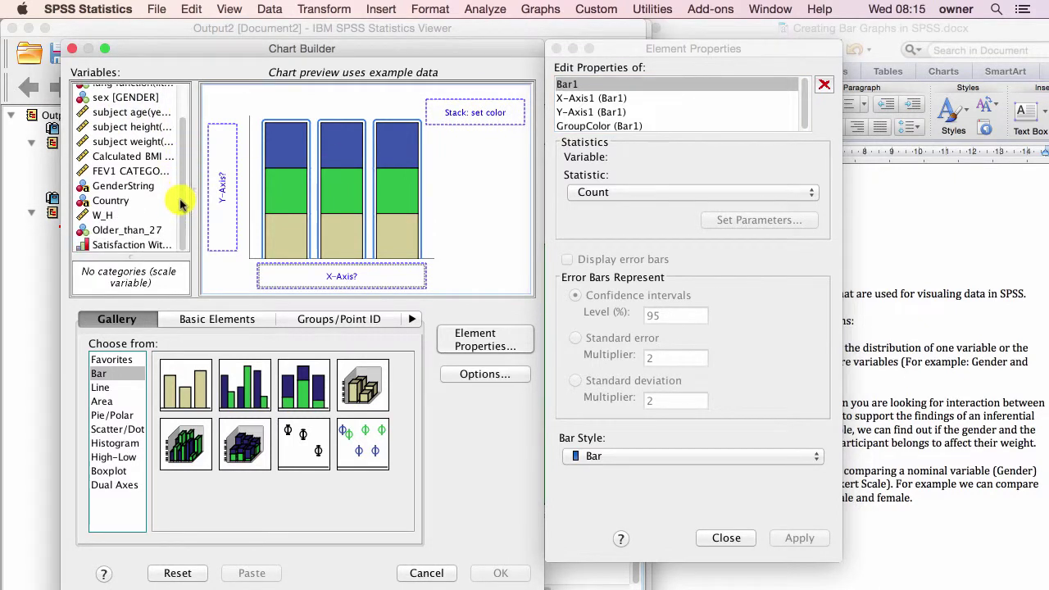
Step: Stack the bars by Satisfaction With Life and put sex on the X-axis
{"action": "left_click", "coordinate": [131, 245]}
{"action": "left_click_drag", "start_coordinate": [135, 247], "coordinate": [449, 116]}
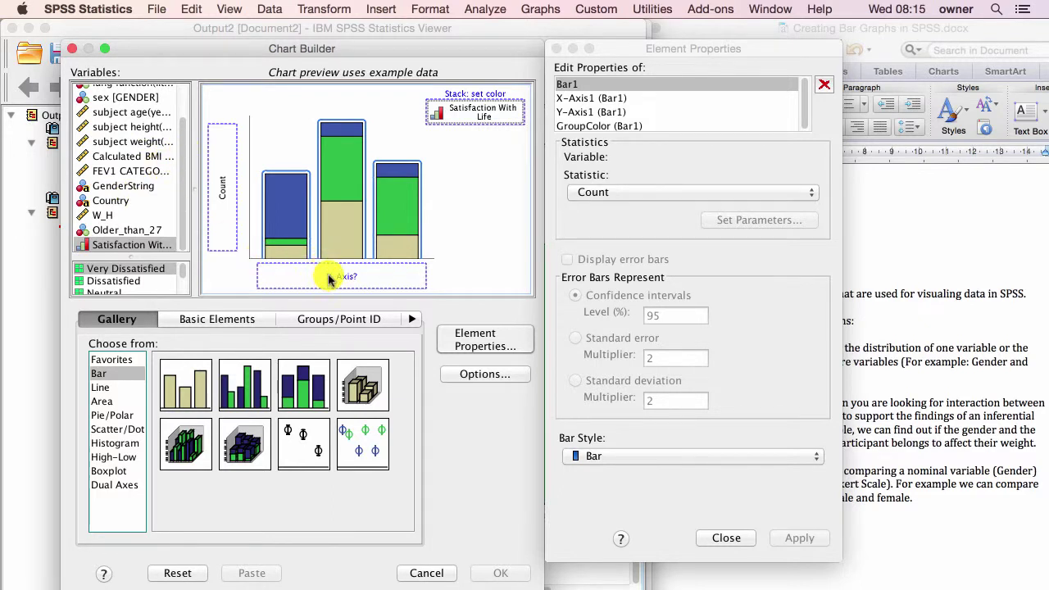
{"action": "left_click_drag", "start_coordinate": [186, 182], "coordinate": [189, 137]}
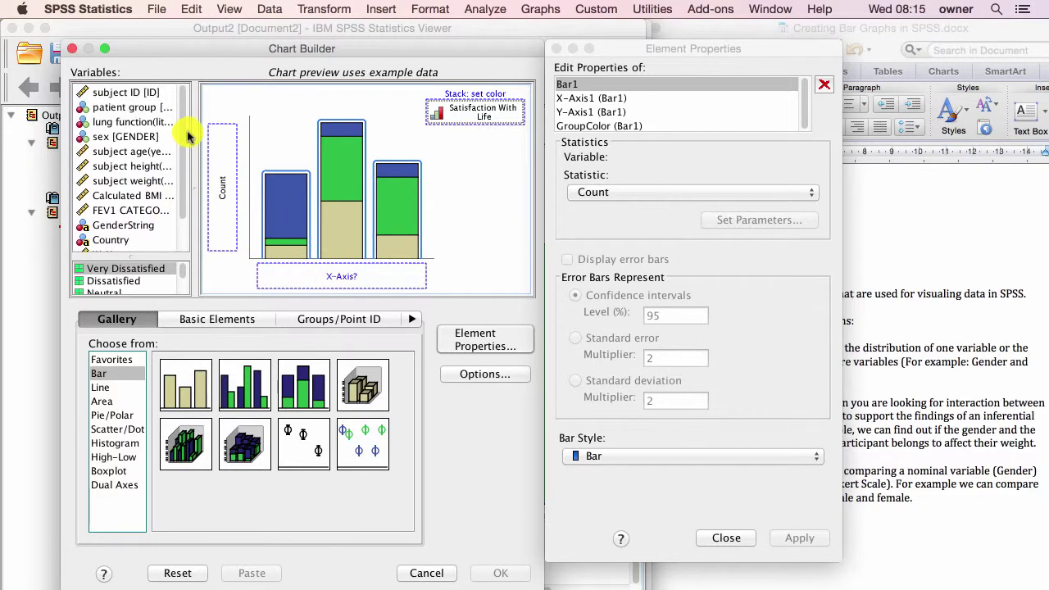
{"action": "left_click", "coordinate": [122, 136]}
{"action": "left_click_drag", "start_coordinate": [121, 136], "coordinate": [311, 275]}
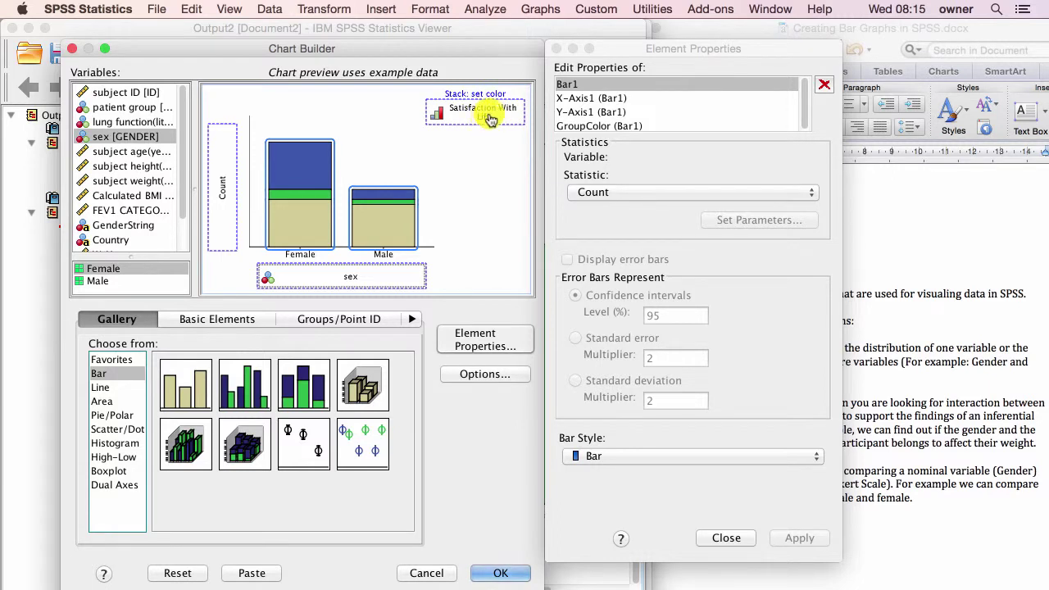
Step: Set the statistic to Percentage of each X-axis category total, keeping the plain bar style
{"action": "left_click", "coordinate": [592, 192]}
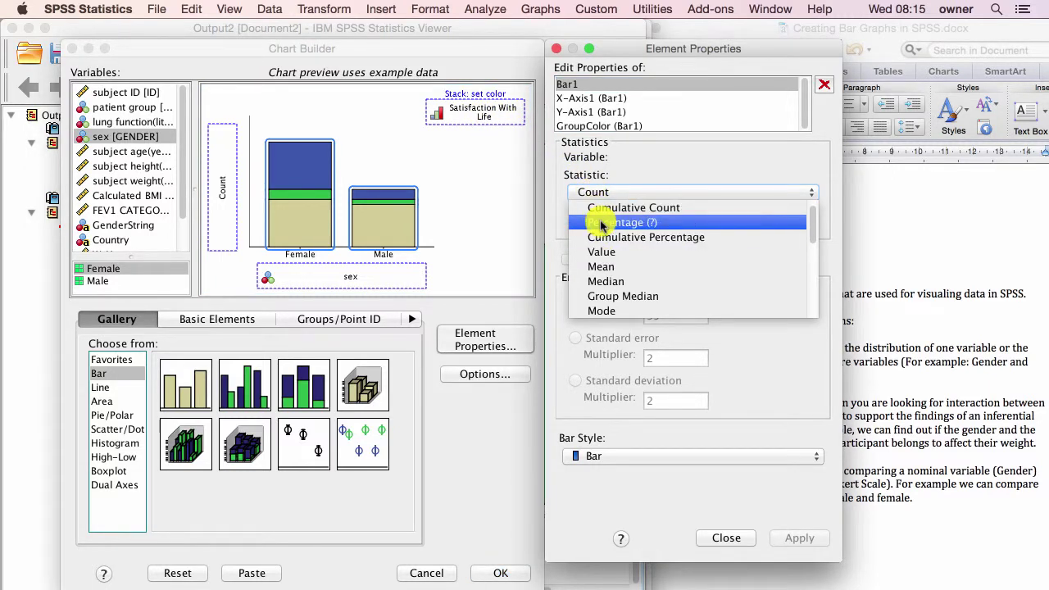
{"action": "left_click", "coordinate": [602, 222]}
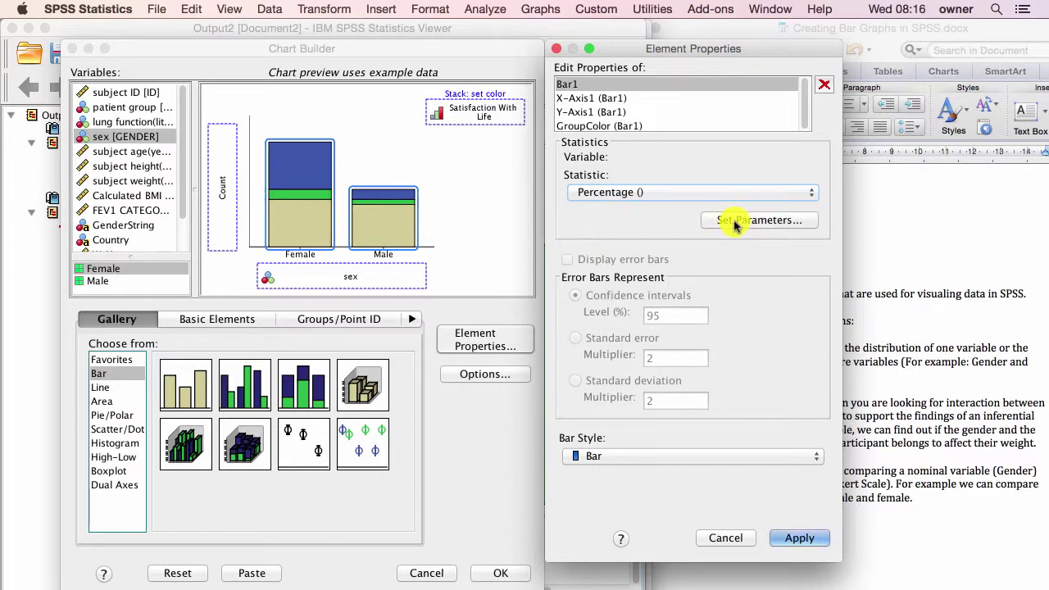
{"action": "left_click", "coordinate": [638, 195]}
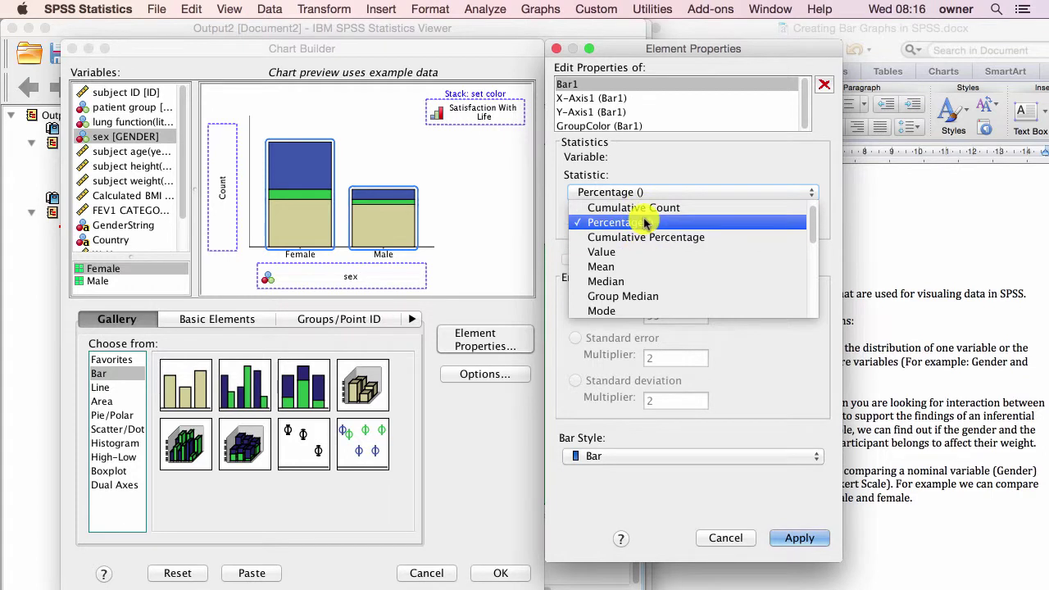
{"action": "left_click", "coordinate": [687, 191]}
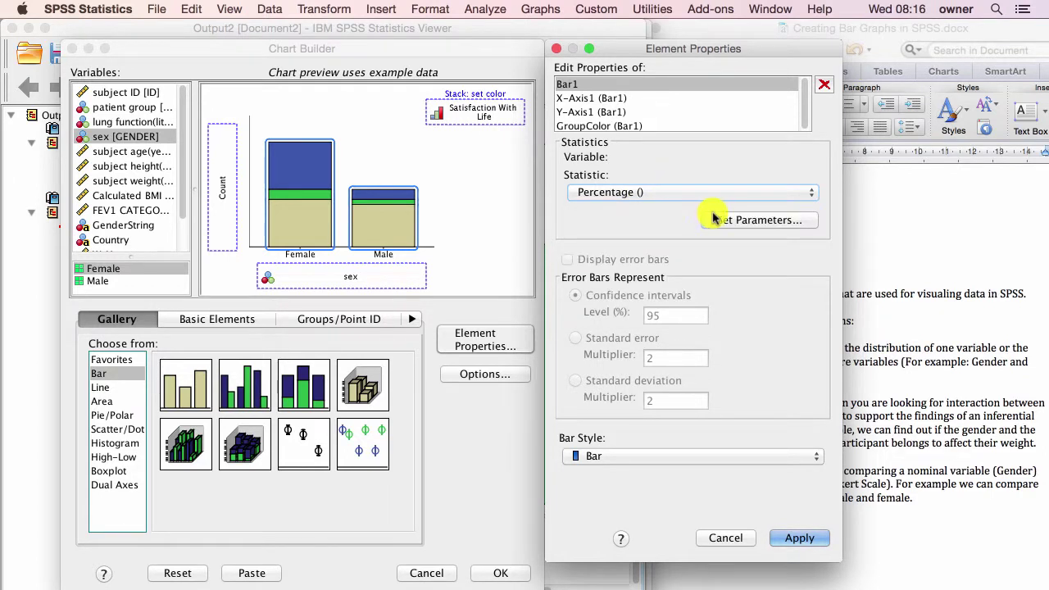
{"action": "left_click", "coordinate": [713, 218]}
{"action": "left_click", "coordinate": [682, 300]}
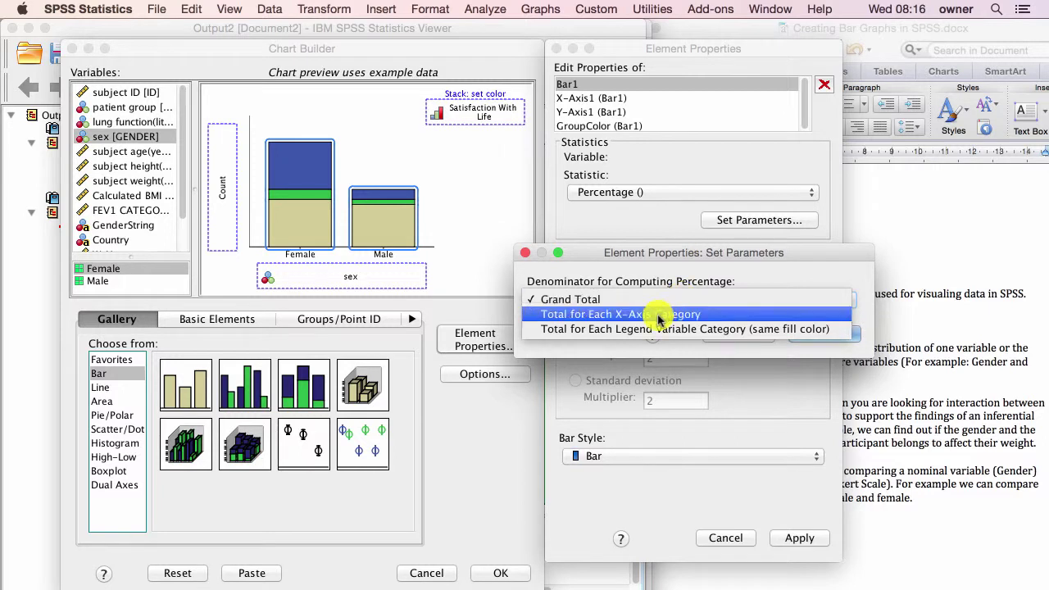
{"action": "left_click", "coordinate": [658, 316]}
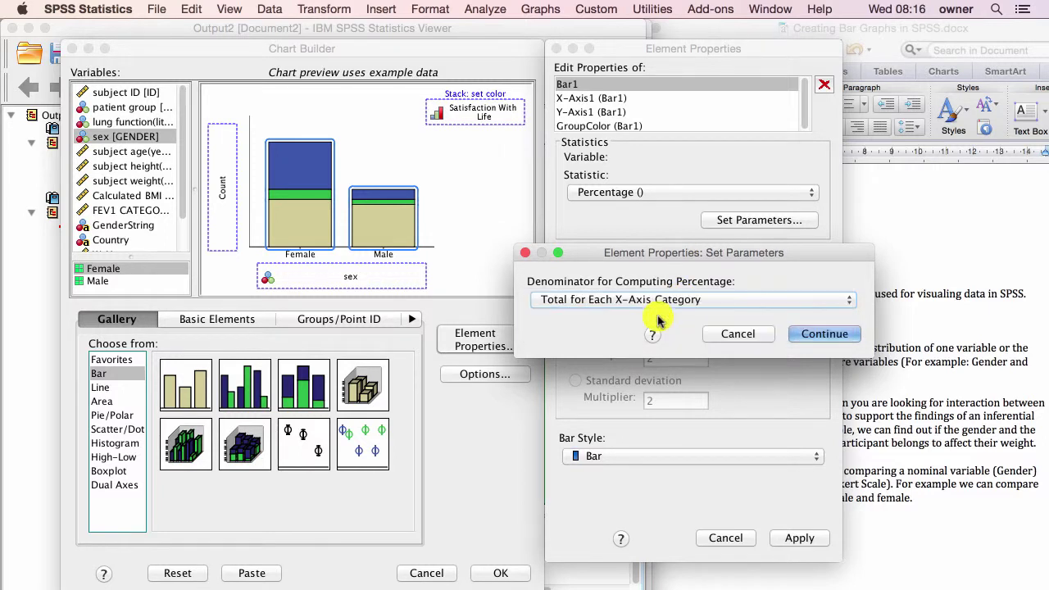
{"action": "left_click", "coordinate": [826, 334]}
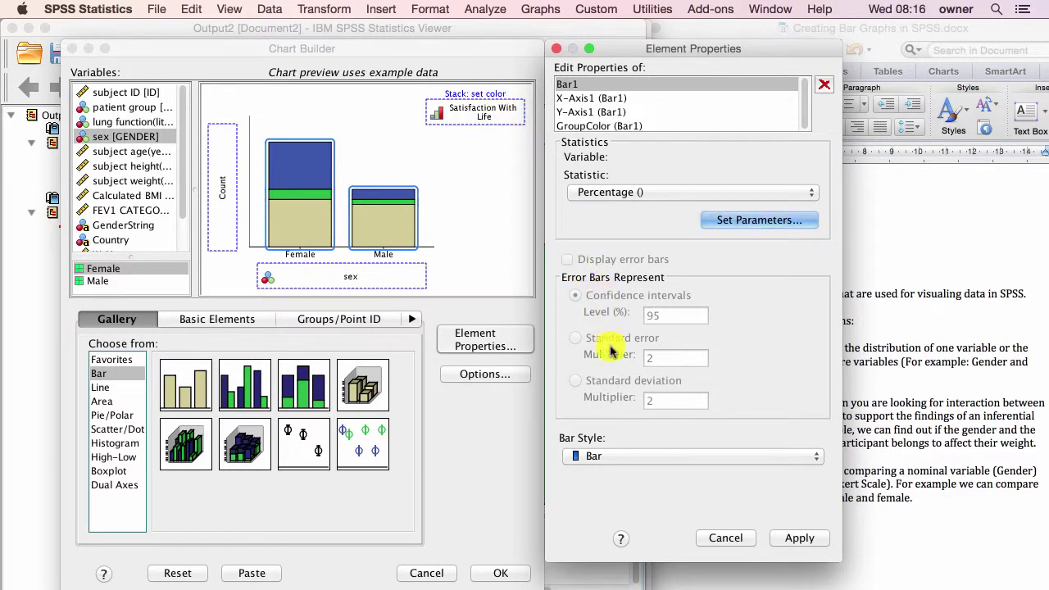
{"action": "left_click", "coordinate": [599, 456]}
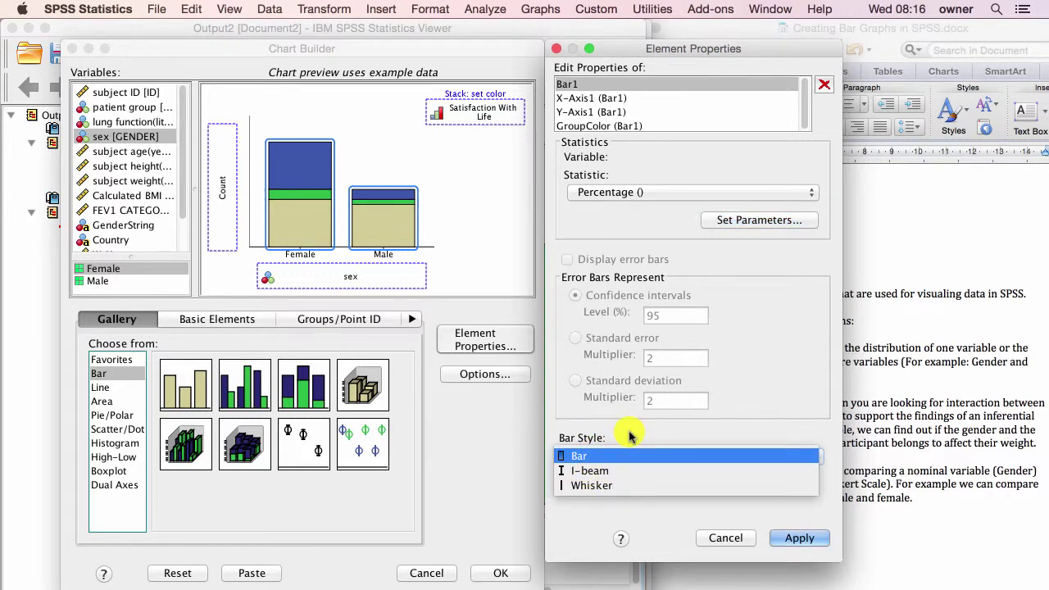
{"action": "left_click", "coordinate": [628, 456]}
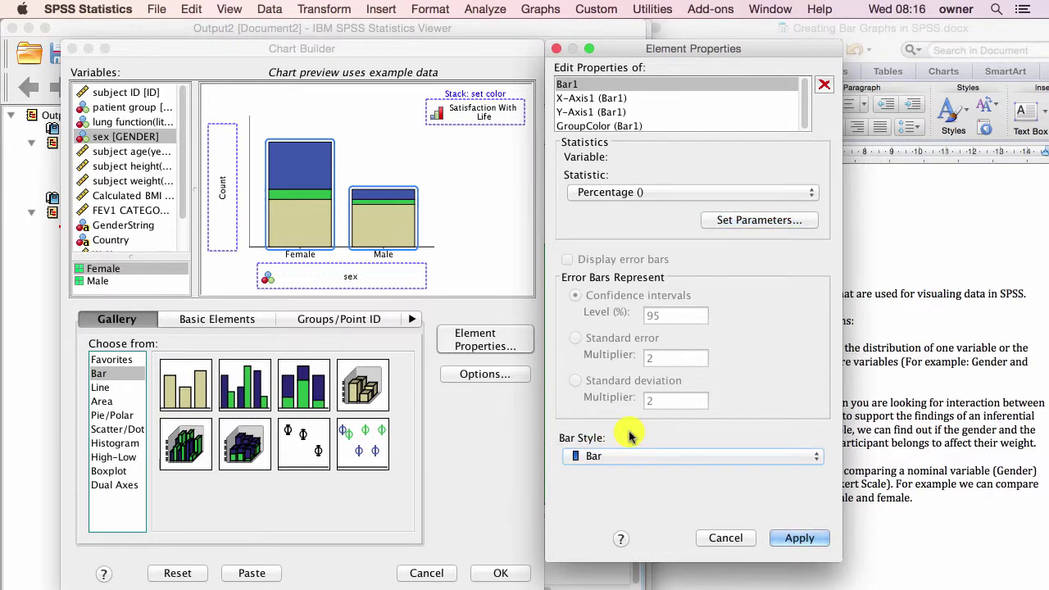
{"action": "left_click", "coordinate": [599, 462]}
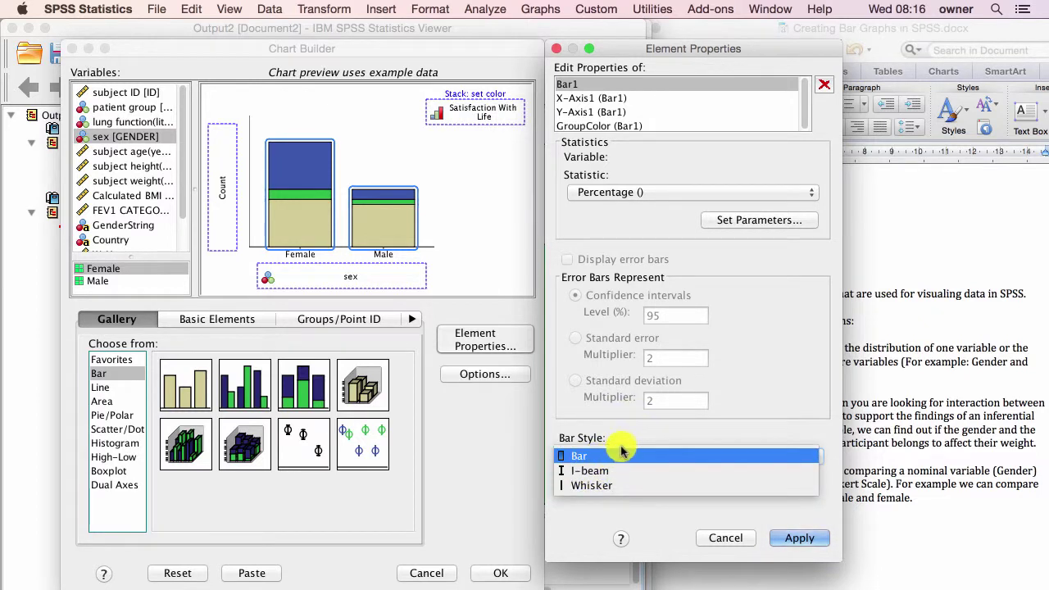
{"action": "left_click", "coordinate": [631, 453]}
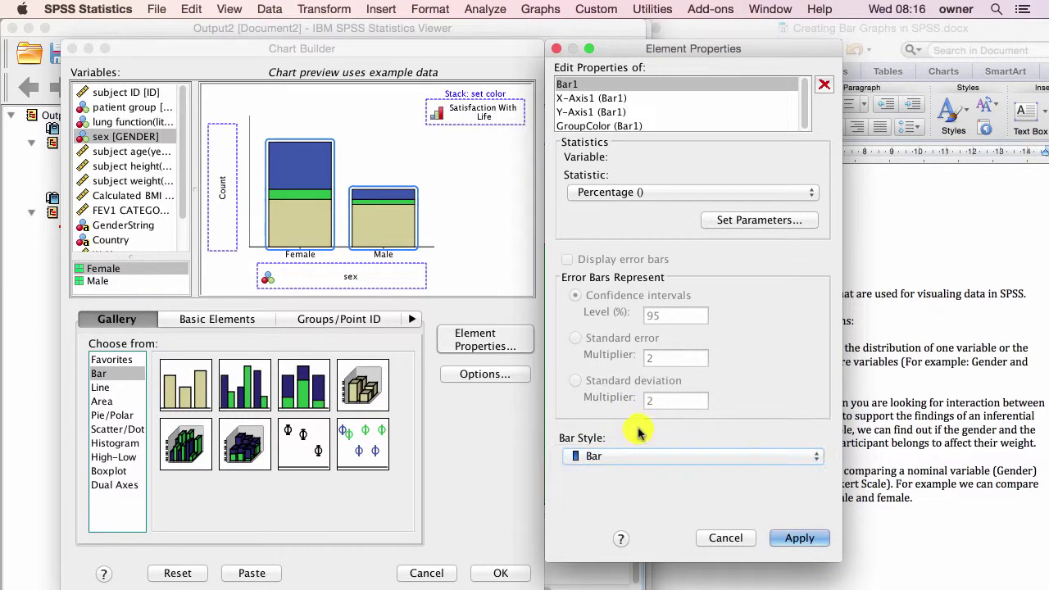
Step: Apply the percentage settings and order Male before Female on the X-axis
{"action": "left_click", "coordinate": [574, 97]}
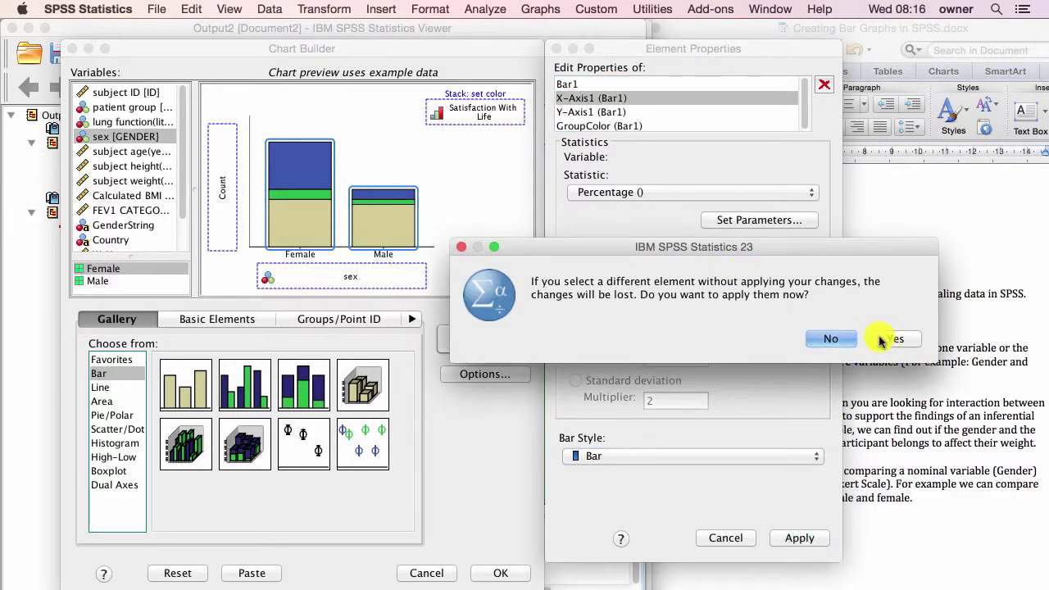
{"action": "left_click", "coordinate": [893, 338]}
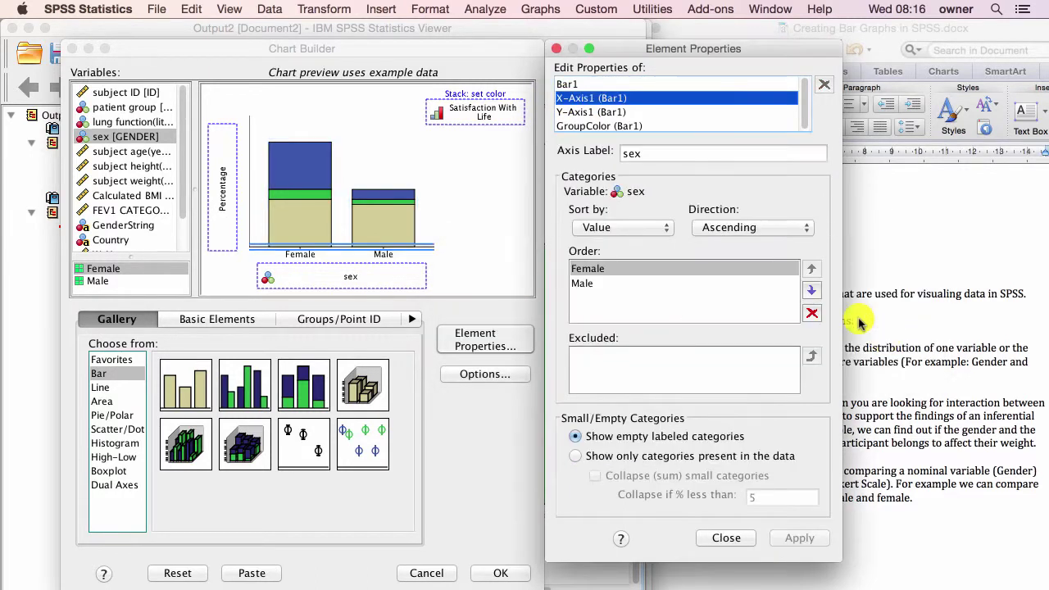
{"action": "left_click", "coordinate": [644, 154]}
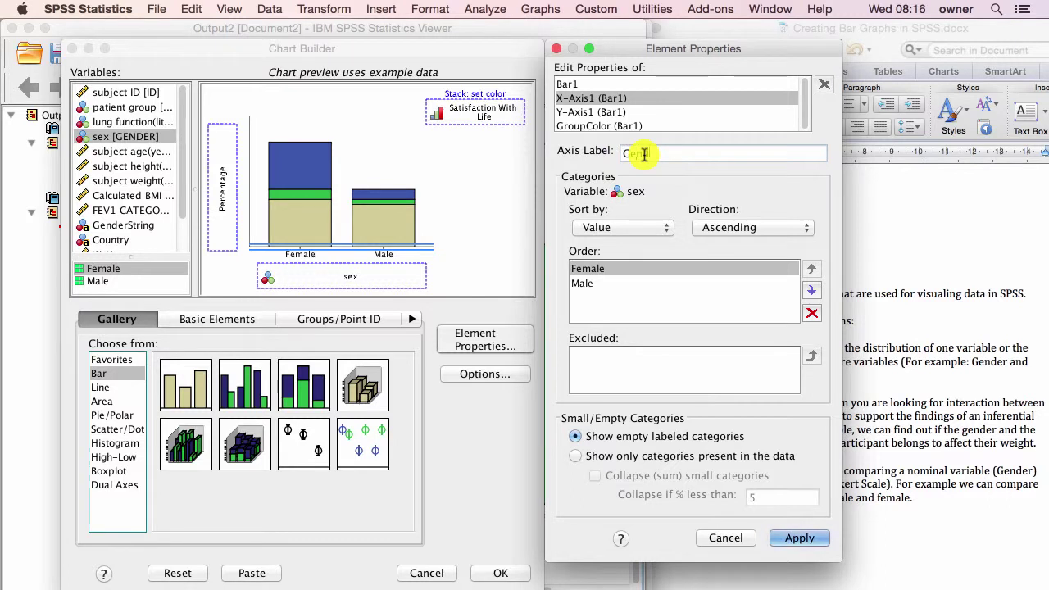
{"action": "left_click", "coordinate": [582, 283]}
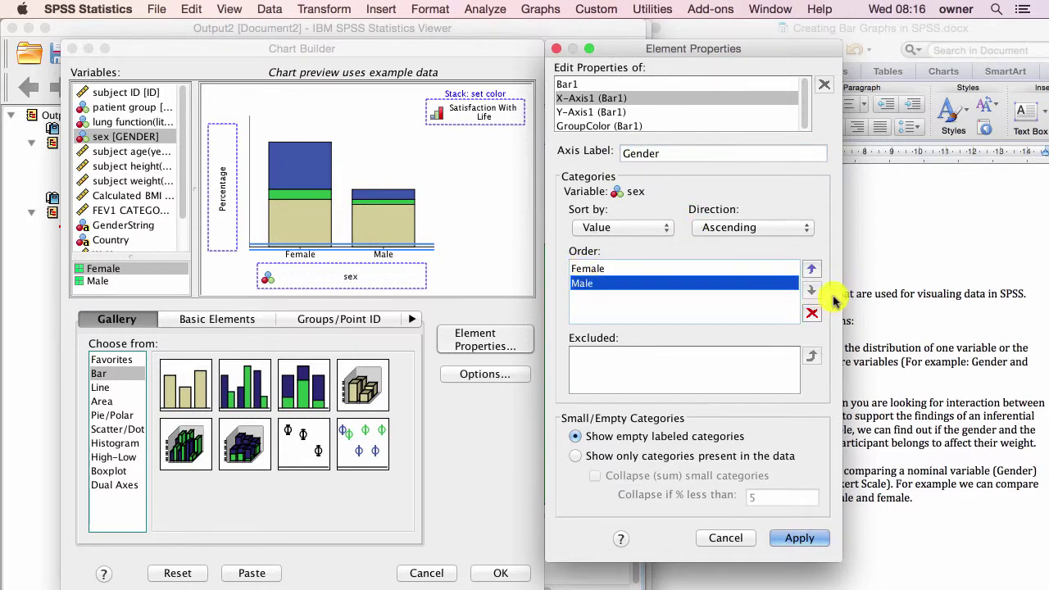
{"action": "left_click", "coordinate": [810, 273]}
{"action": "left_click", "coordinate": [609, 112]}
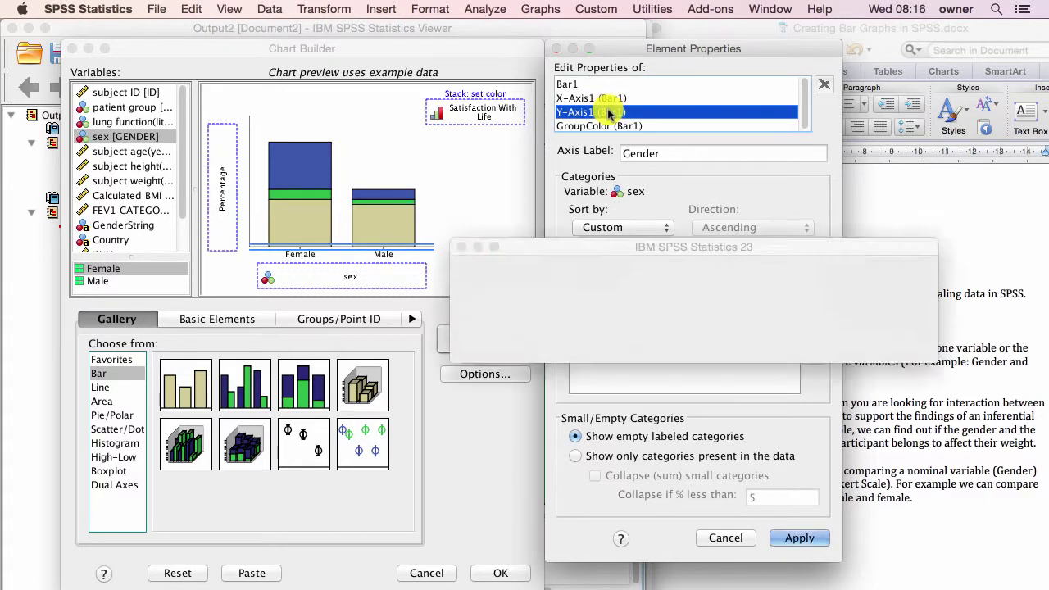
{"action": "left_click", "coordinate": [893, 339]}
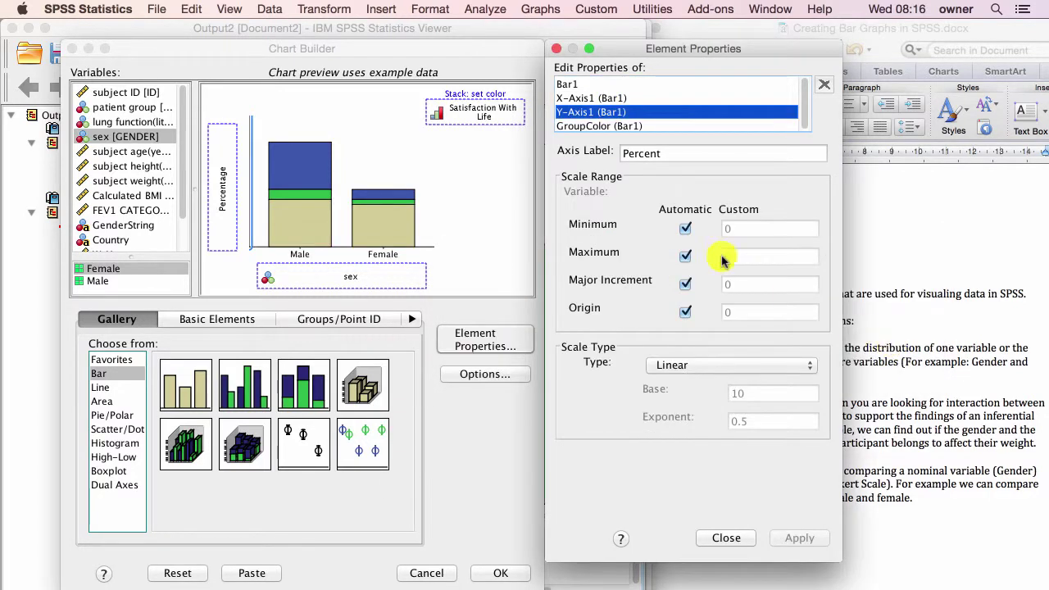
Step: Label the vertical axis 'Percentage Satisfaction'
{"action": "left_click", "coordinate": [663, 153]}
{"action": "type", "text": "tag"}
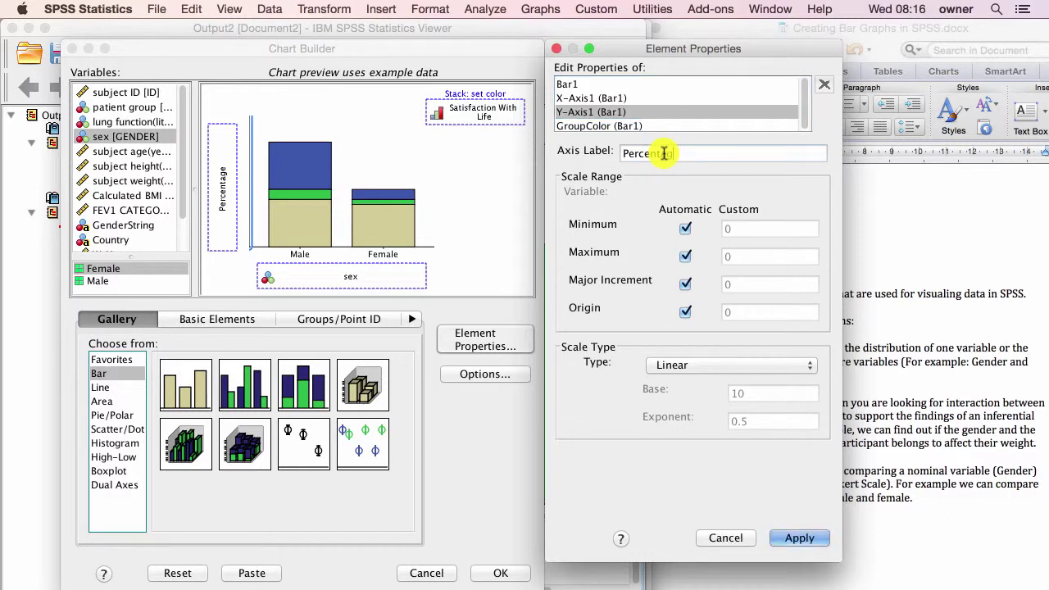
{"action": "type", "text": "e Satisfaction"}
{"action": "left_click", "coordinate": [799, 538]}
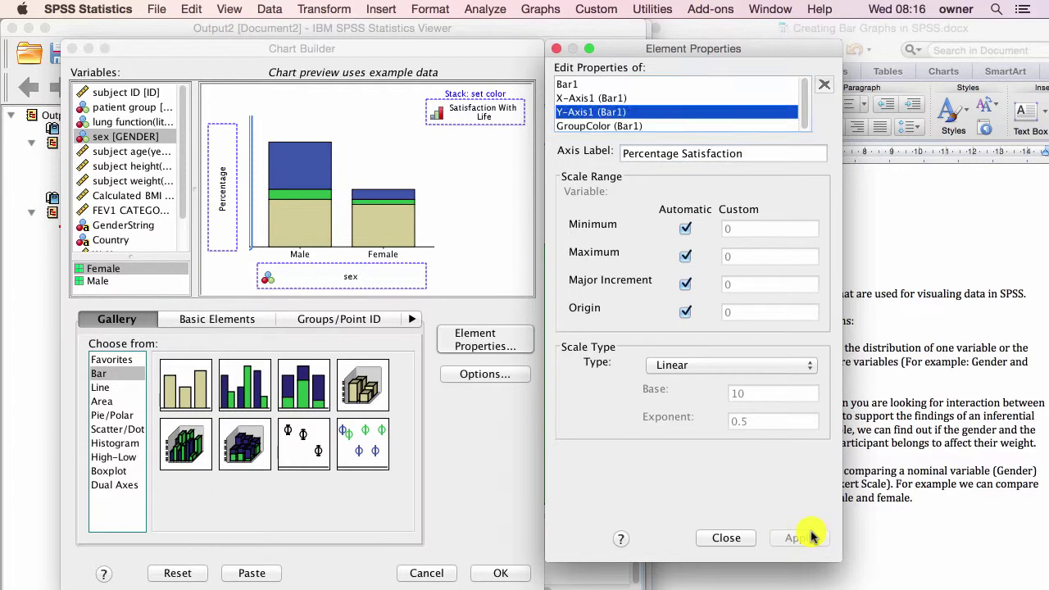
{"action": "left_click", "coordinate": [576, 126]}
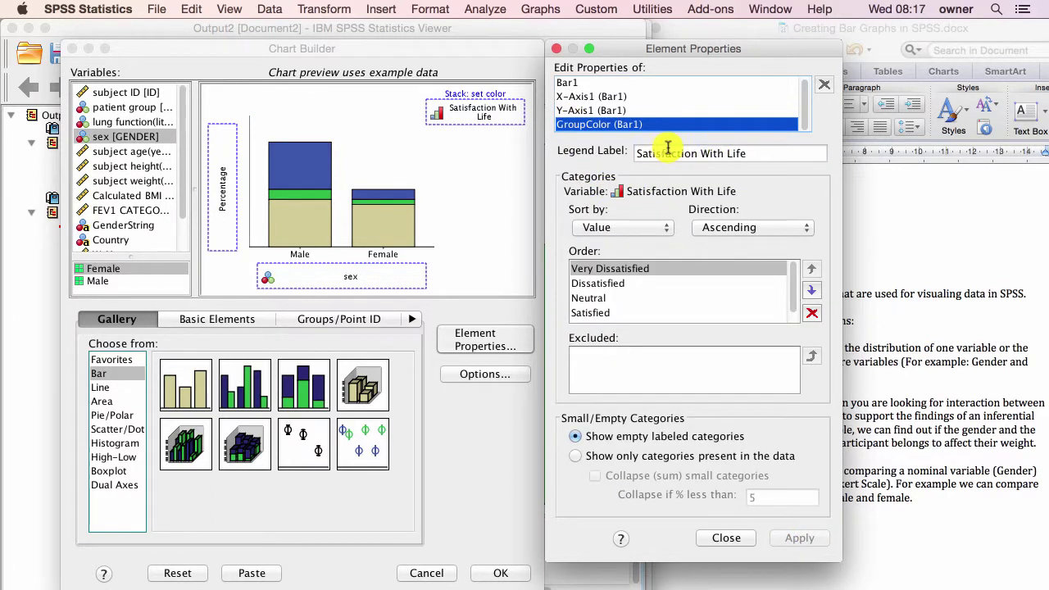
Step: Move Very Satisfied to the top of the category order, with Satisfied directly below
{"action": "scroll", "coordinate": [592, 301], "scroll_direction": "down", "scroll_amount": 1}
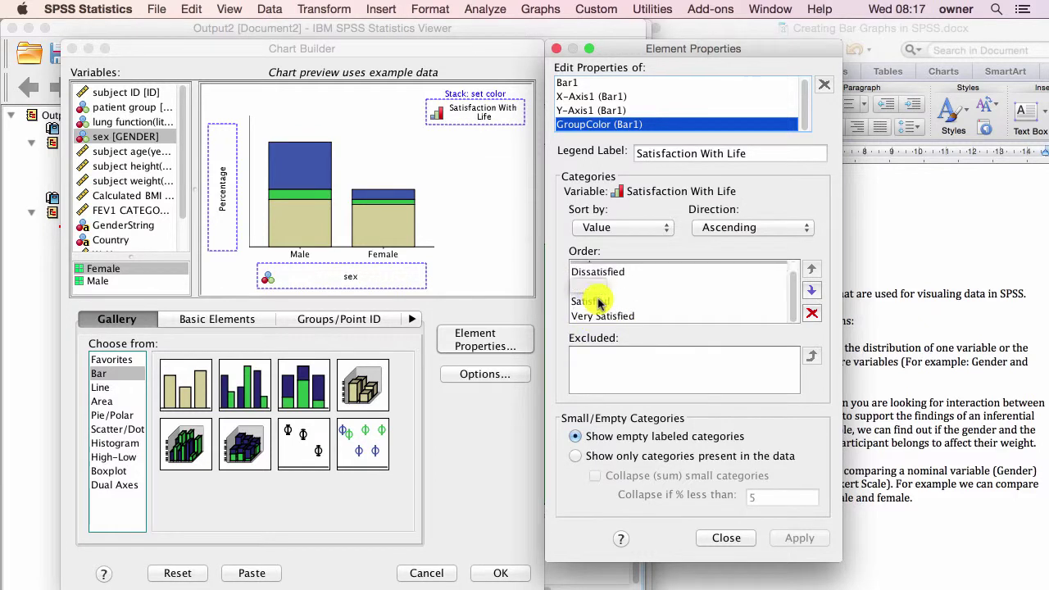
{"action": "scroll", "coordinate": [602, 296], "scroll_direction": "up", "scroll_amount": 1}
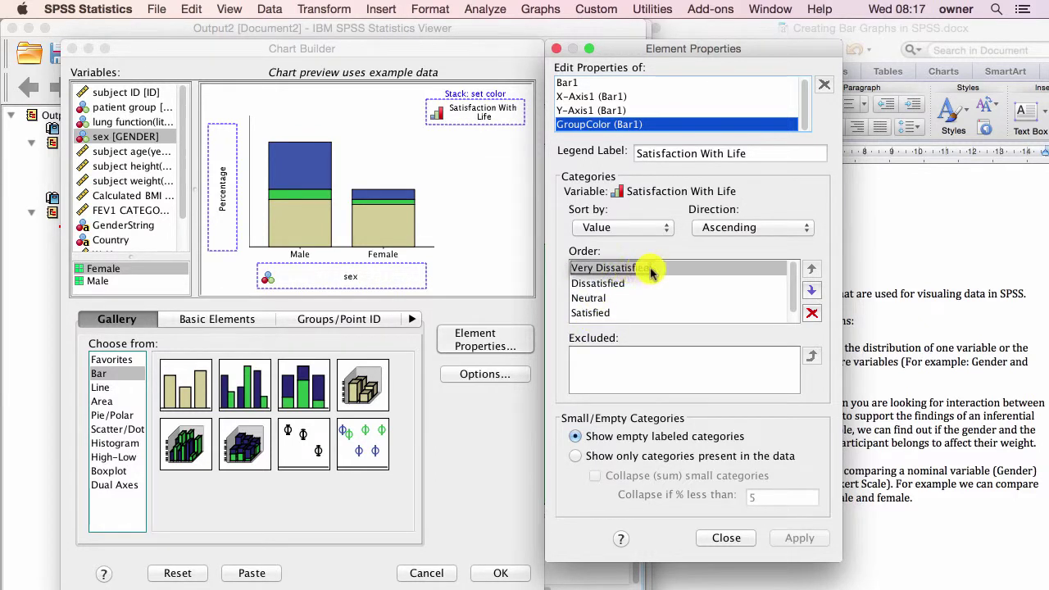
{"action": "left_click_drag", "start_coordinate": [656, 274], "coordinate": [611, 312]}
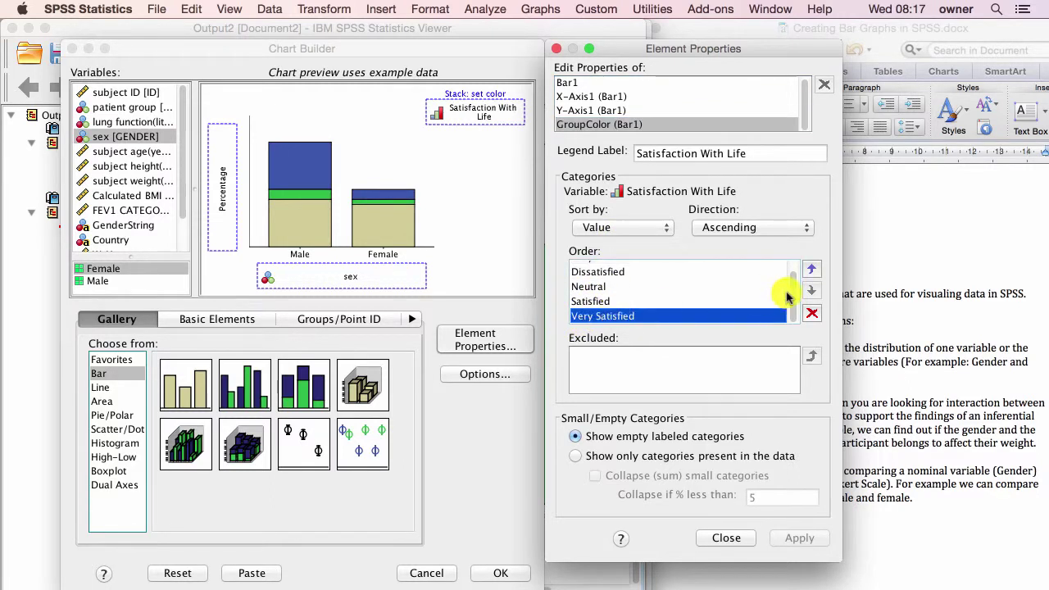
{"action": "left_click", "coordinate": [813, 269]}
{"action": "left_click", "coordinate": [813, 269]}
{"action": "left_click", "coordinate": [813, 269]}
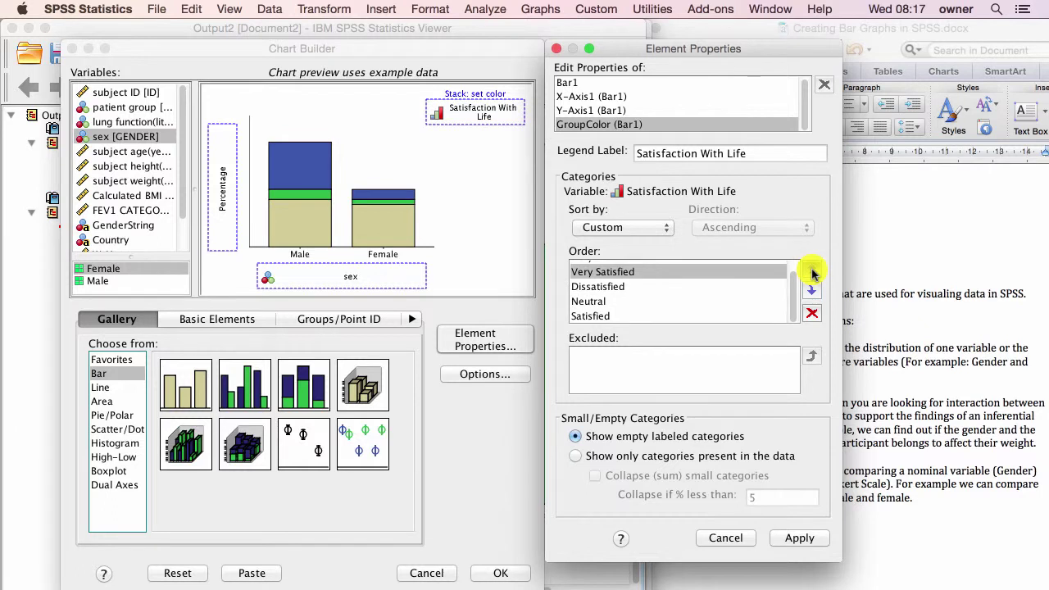
{"action": "left_click", "coordinate": [813, 268]}
{"action": "scroll", "coordinate": [680, 293], "scroll_direction": "down", "scroll_amount": 1}
{"action": "left_click", "coordinate": [612, 315]}
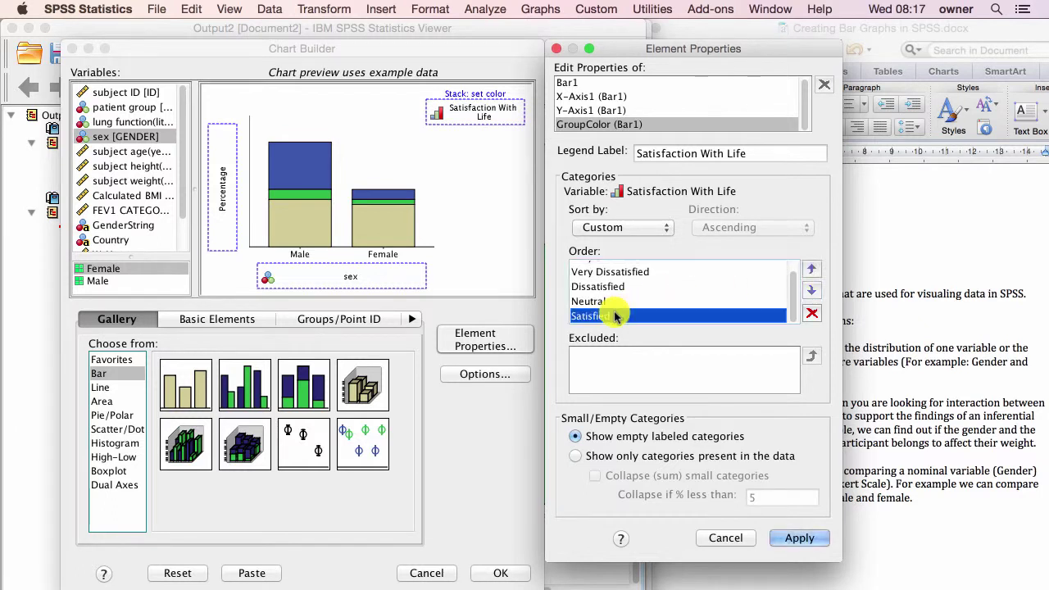
{"action": "left_click", "coordinate": [811, 268]}
{"action": "left_click", "coordinate": [811, 269]}
{"action": "left_click", "coordinate": [811, 269]}
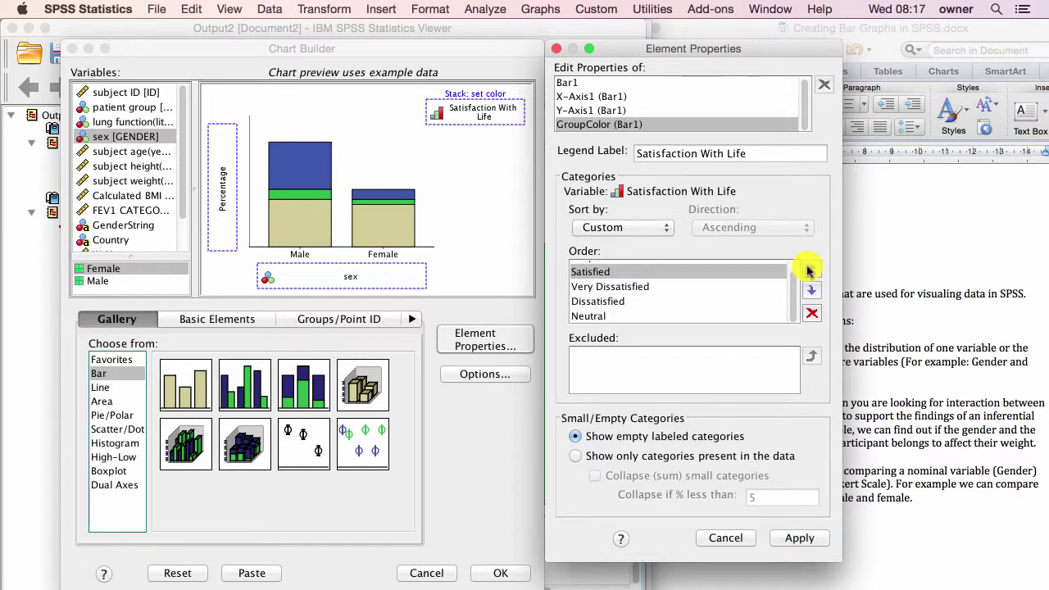
Step: Place Neutral and Dissatisfied above Very Dissatisfied and apply the Custom order
{"action": "left_click", "coordinate": [602, 315]}
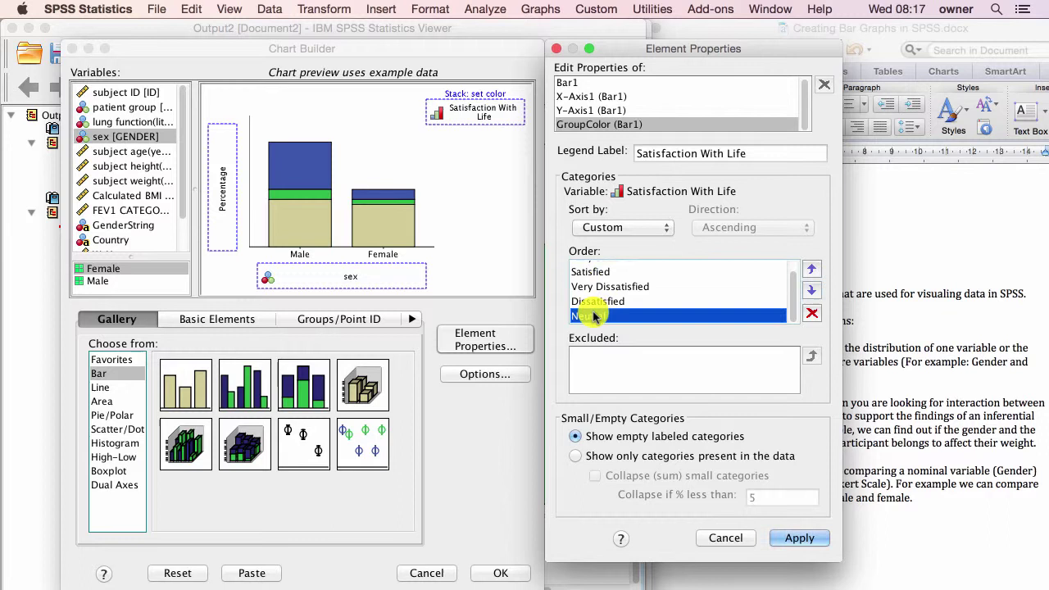
{"action": "left_click", "coordinate": [811, 269]}
{"action": "left_click", "coordinate": [812, 268]}
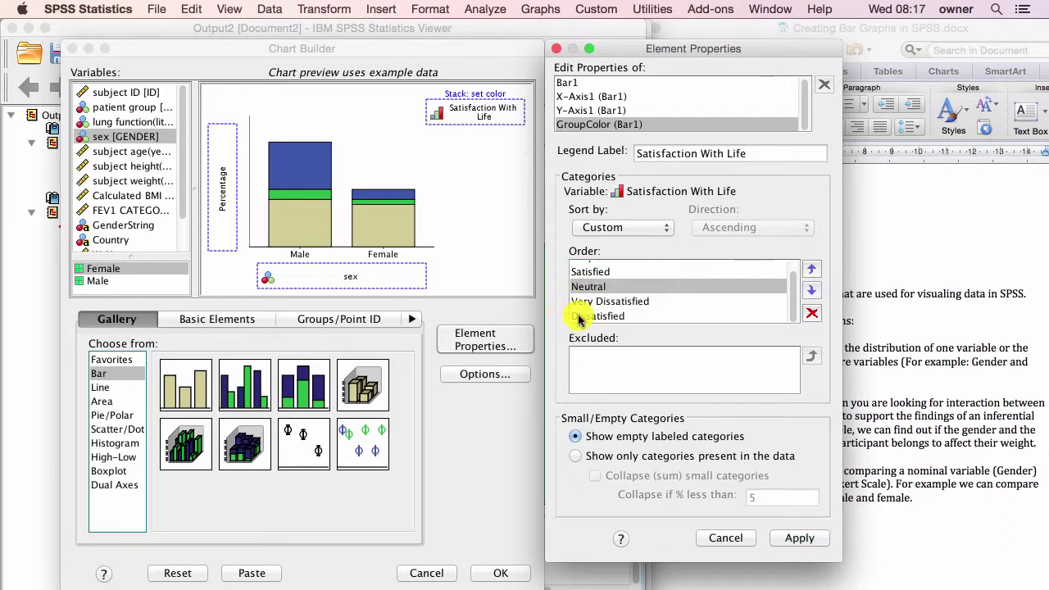
{"action": "left_click", "coordinate": [583, 316]}
{"action": "left_click", "coordinate": [812, 268]}
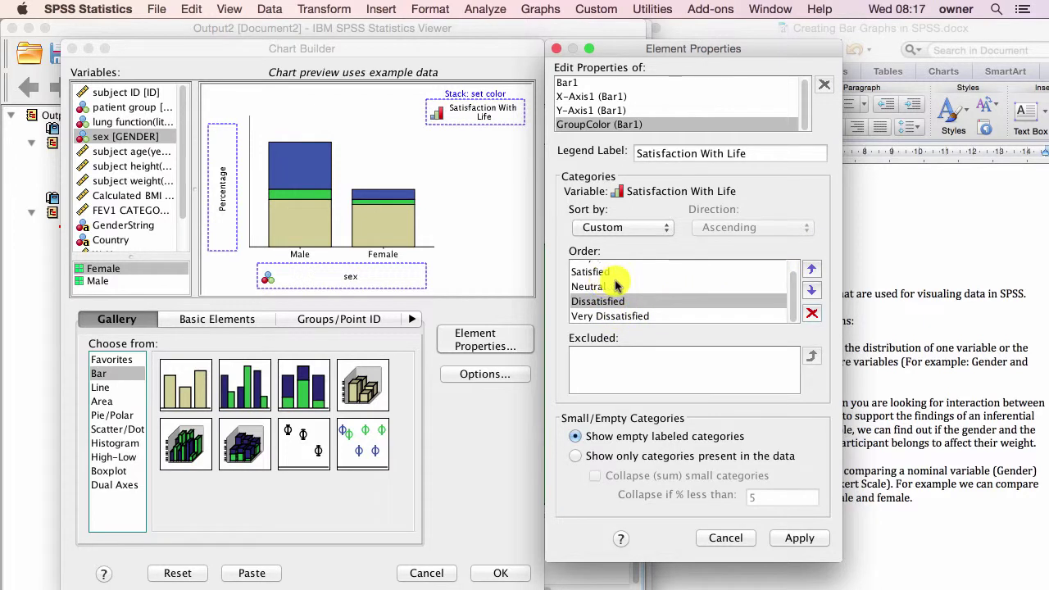
{"action": "left_click", "coordinate": [655, 286]}
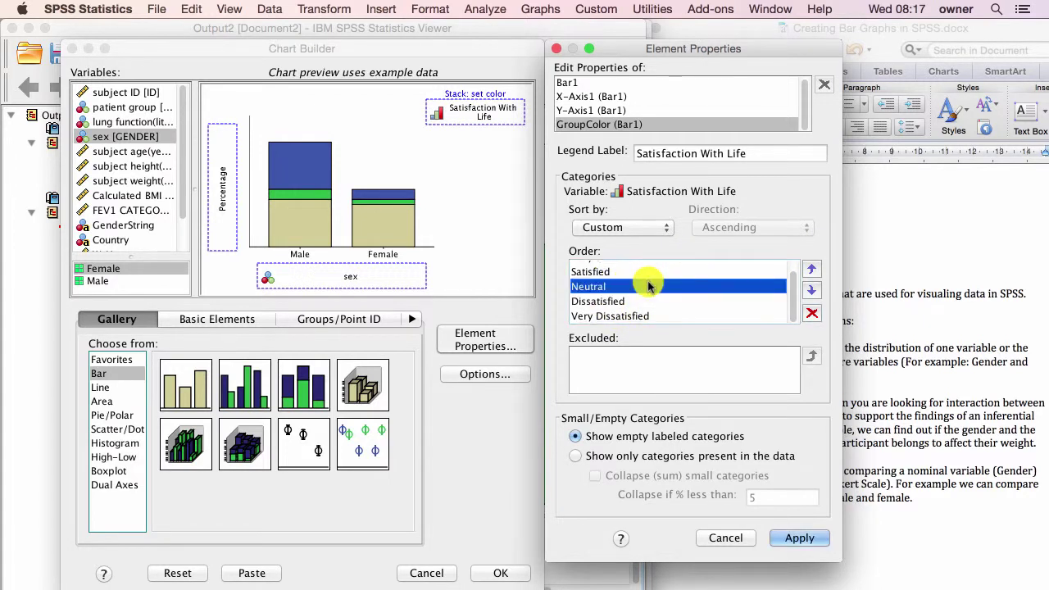
{"action": "left_click", "coordinate": [628, 227]}
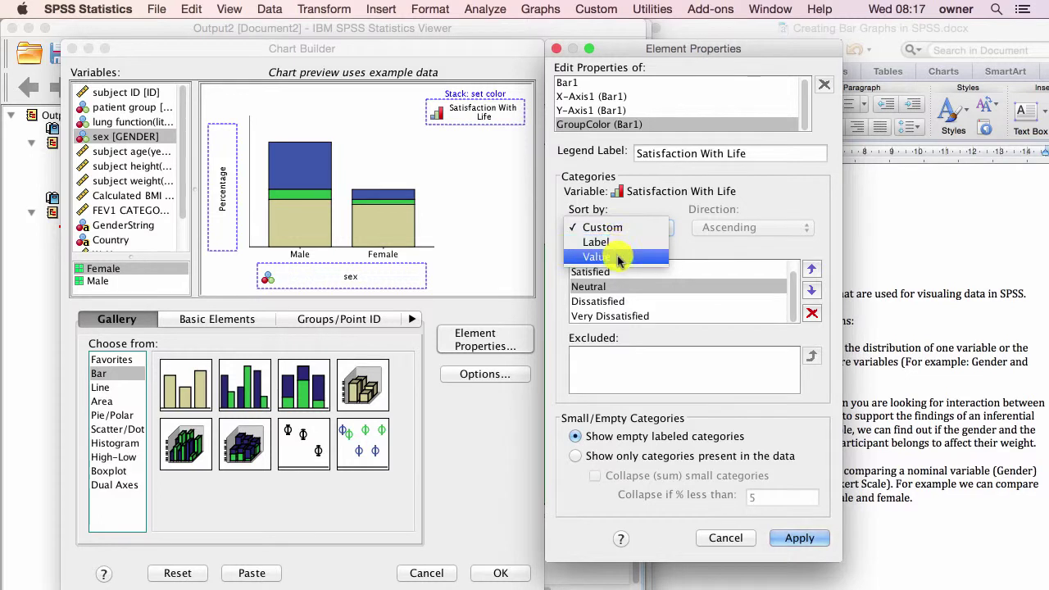
{"action": "left_click", "coordinate": [748, 246]}
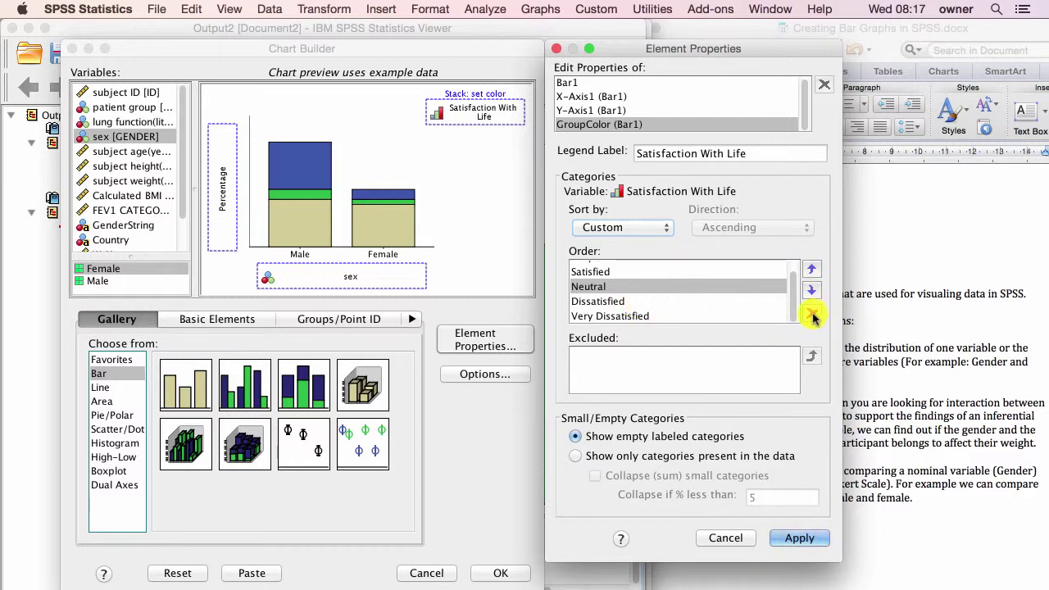
{"action": "left_click", "coordinate": [800, 540]}
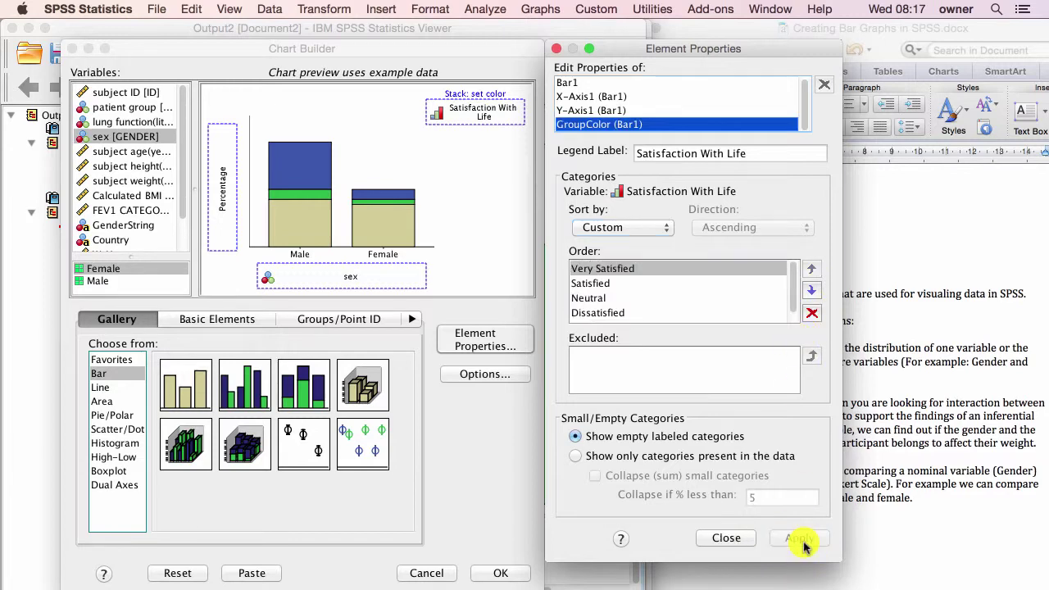
Step: Generate the Satisfaction With Life by gender percentage chart and select it in the Viewer
{"action": "left_click", "coordinate": [726, 540]}
{"action": "left_click", "coordinate": [504, 571]}
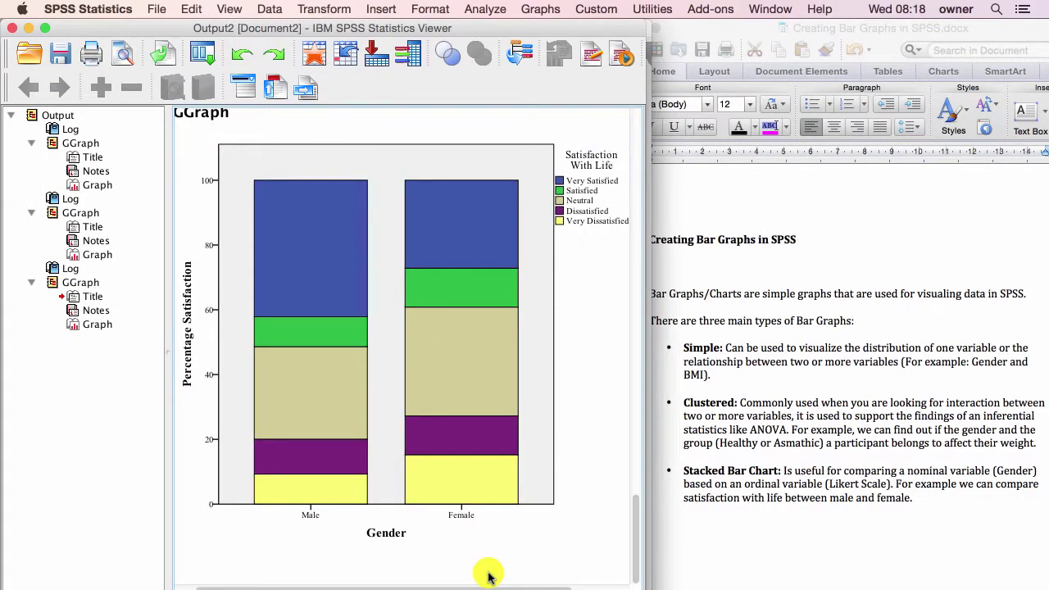
{"action": "left_click", "coordinate": [520, 413]}
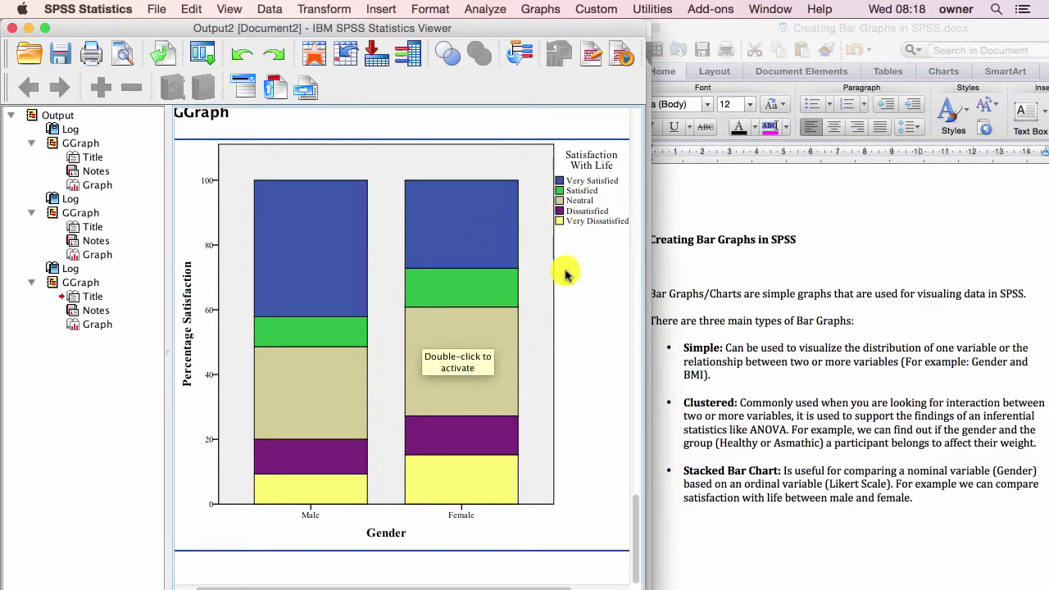
{"action": "left_click", "coordinate": [573, 426]}
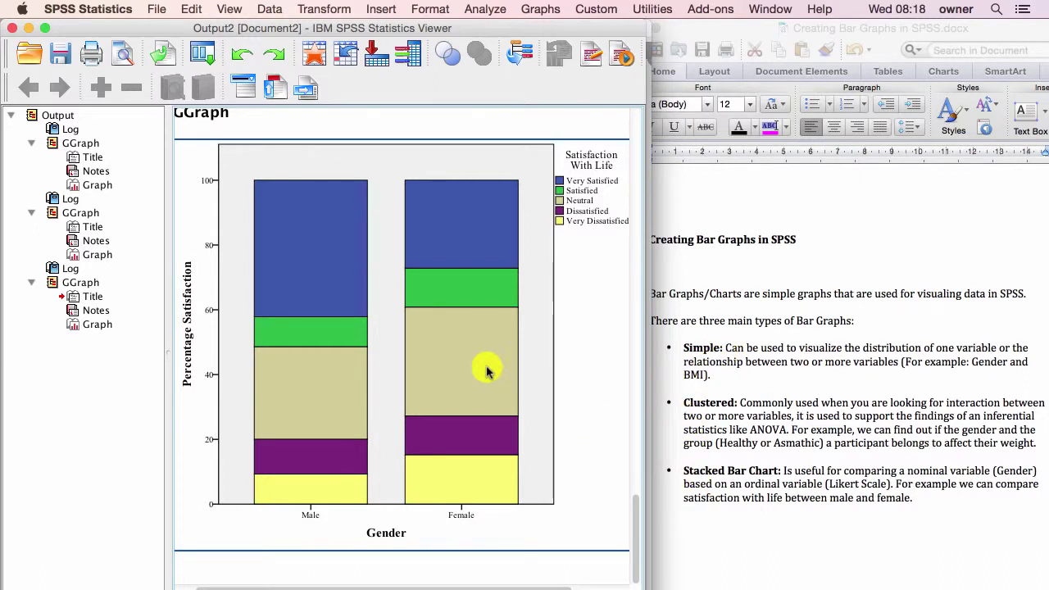